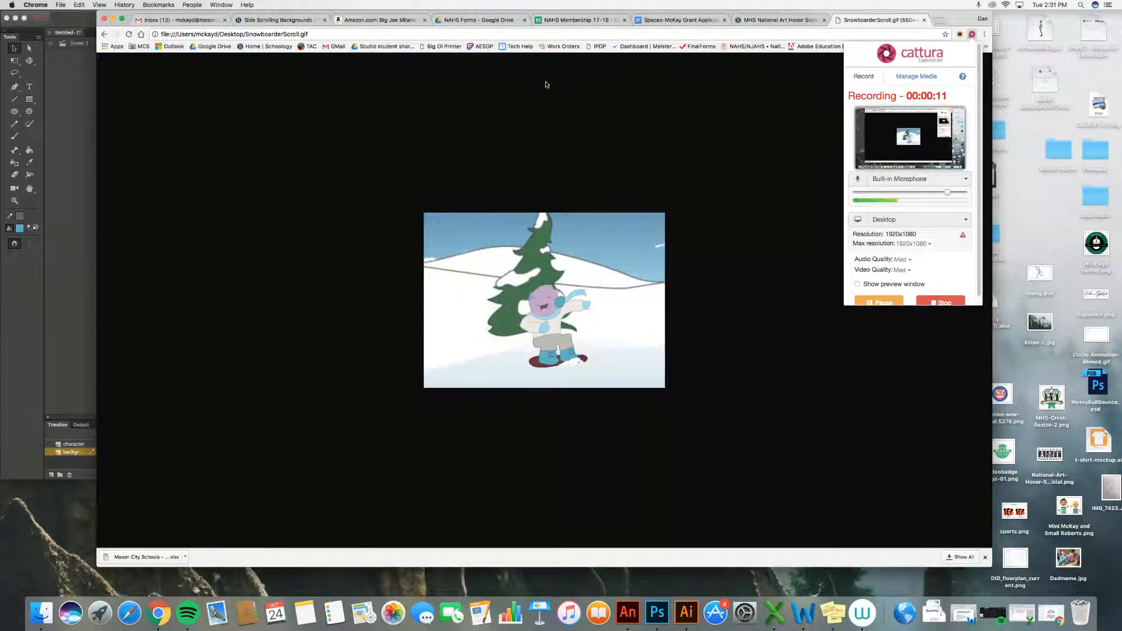
Step: Switch to the snowboarder drawing in Illustrator, enlarge its window and fit the artboard in view
{"action": "key", "text": "ctrl+Up"}
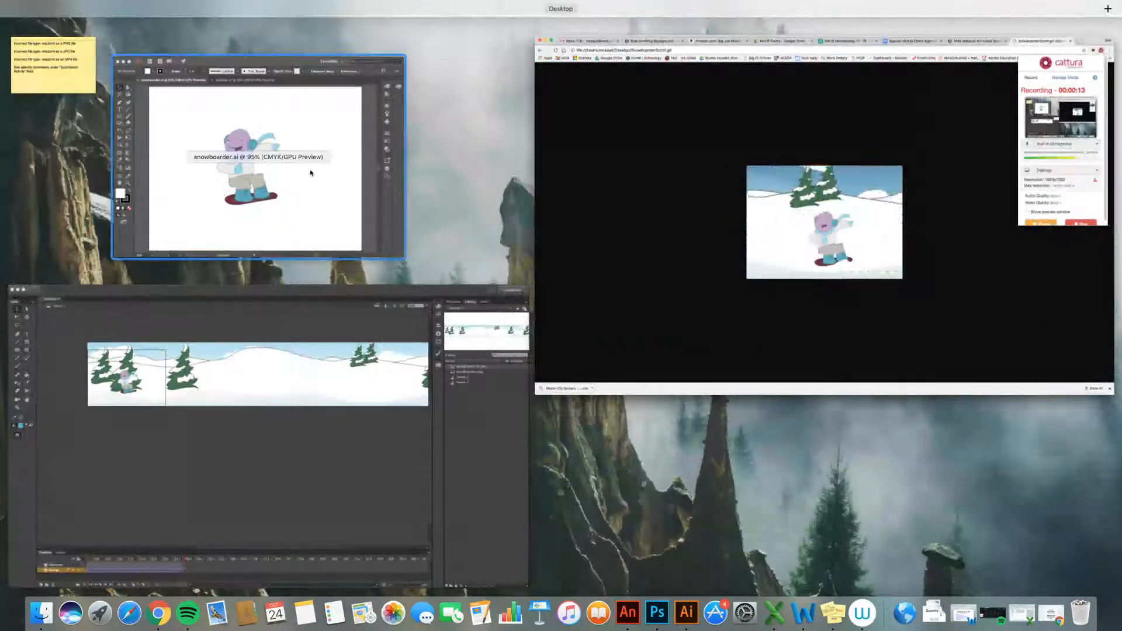
{"action": "left_click", "coordinate": [348, 192]}
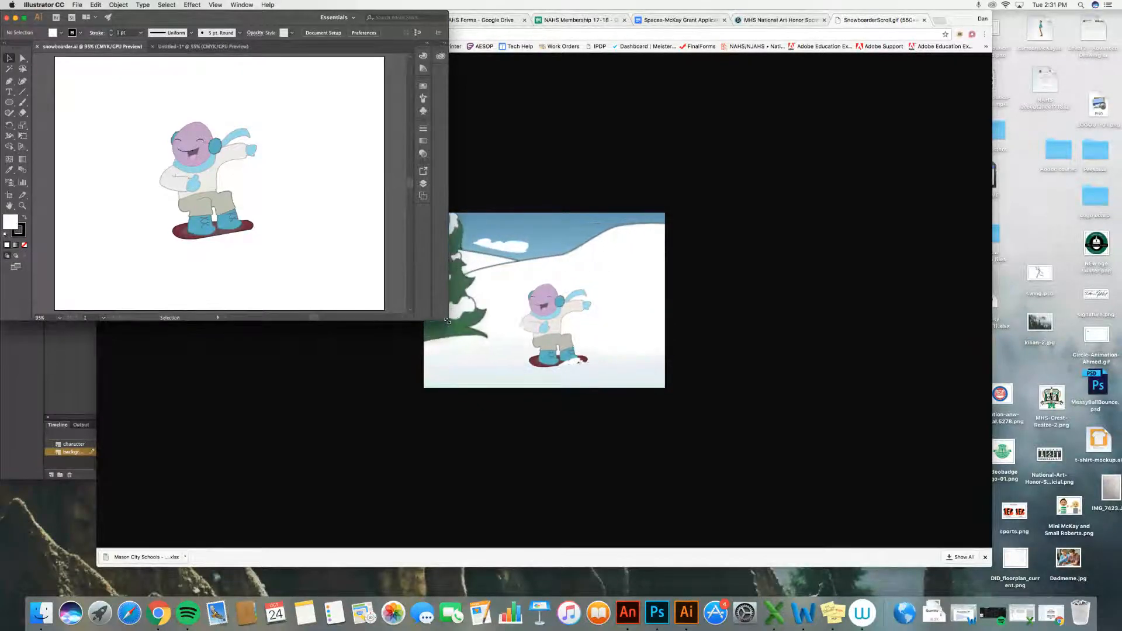
{"action": "left_click_drag", "start_coordinate": [446, 320], "coordinate": [1063, 573]}
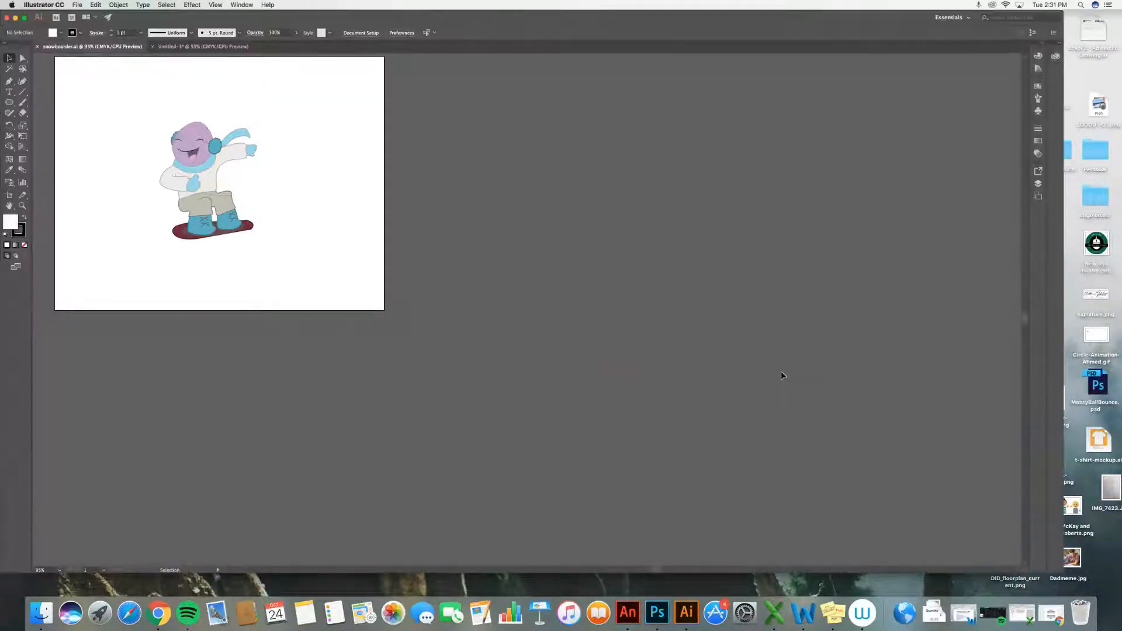
{"action": "key", "text": "super+0"}
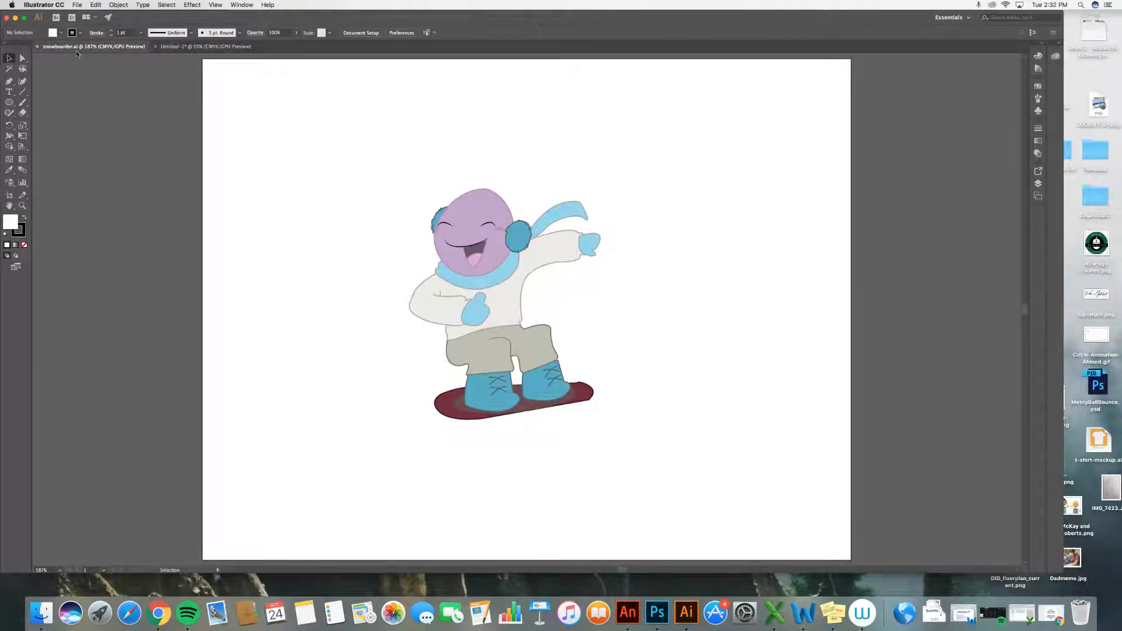
Step: Bring up the untitled snowy background document and examine its full artboard
{"action": "left_click", "coordinate": [198, 47]}
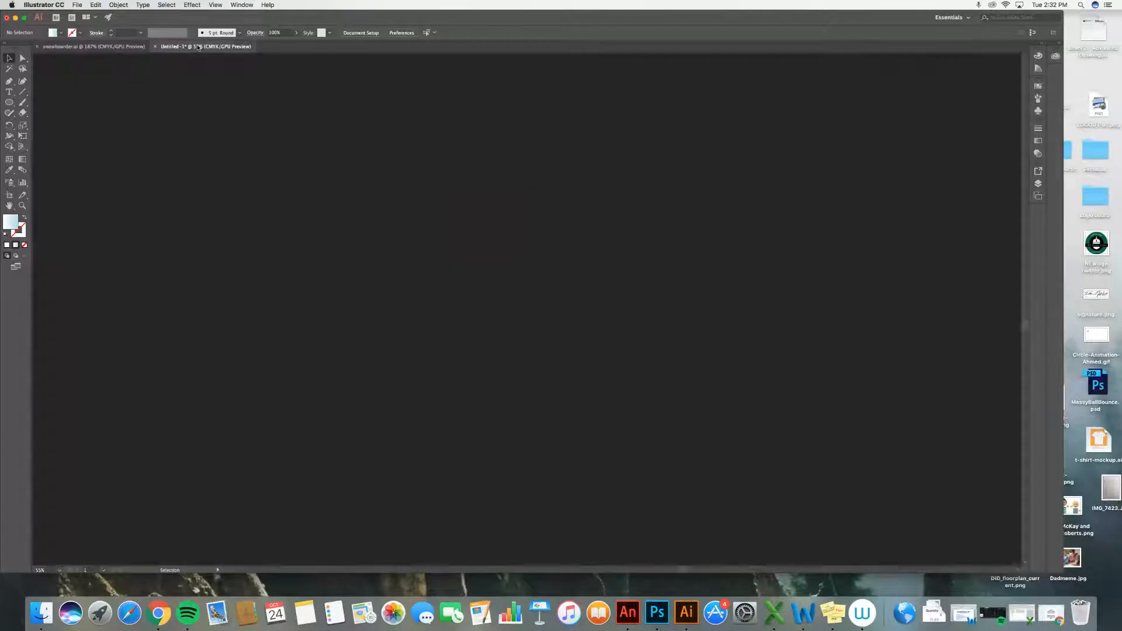
{"action": "key", "text": "super+0"}
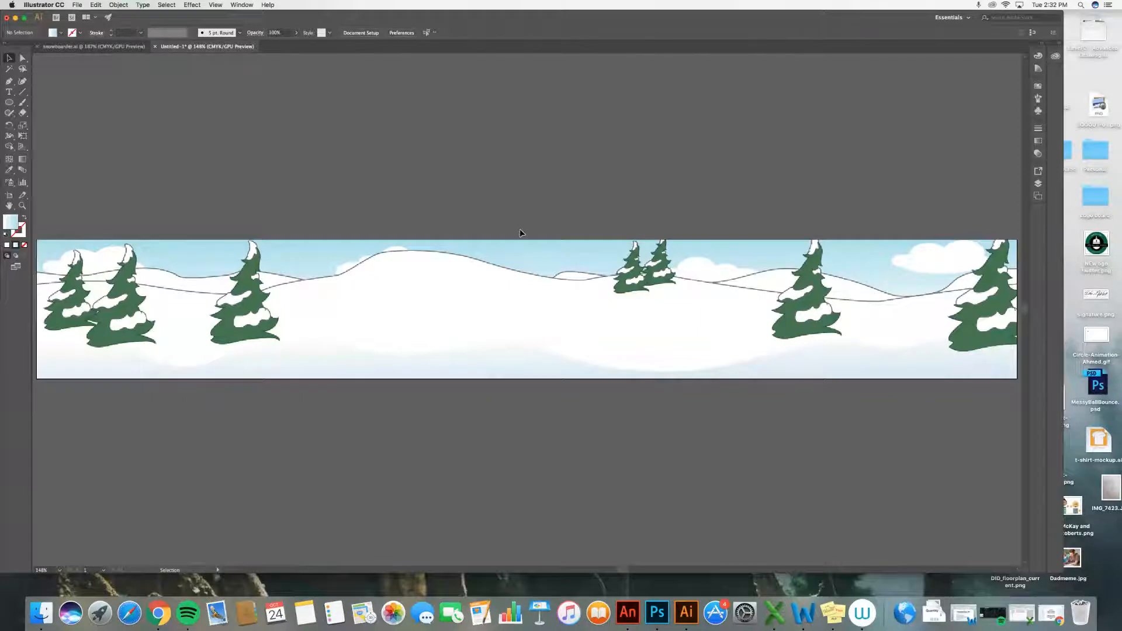
{"action": "left_click", "coordinate": [514, 295]}
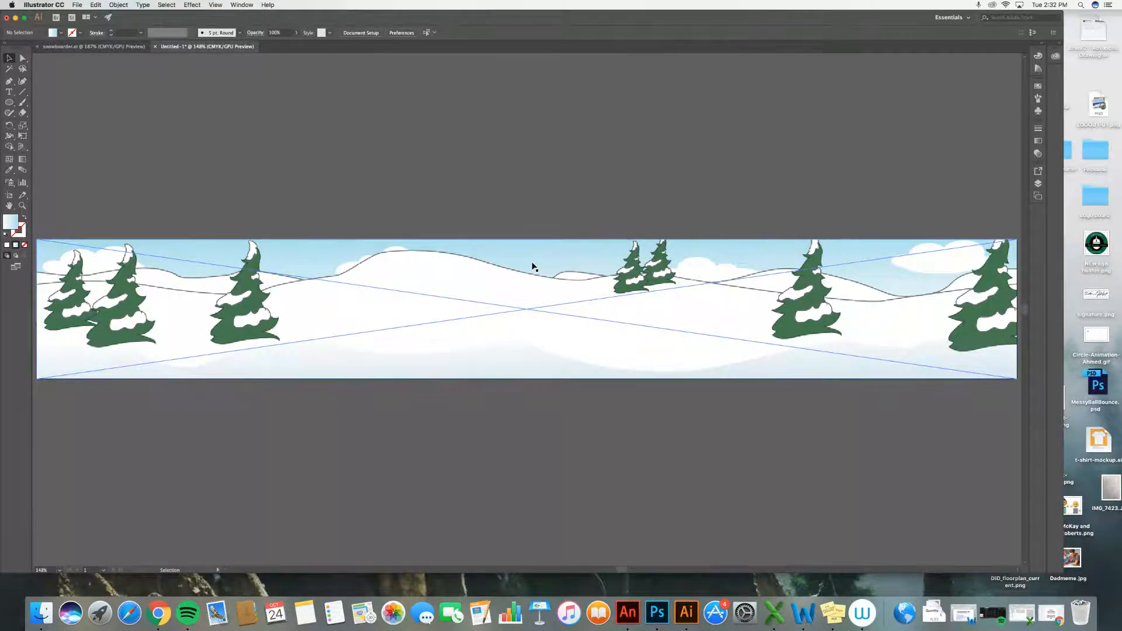
{"action": "left_click", "coordinate": [555, 183]}
{"action": "left_click", "coordinate": [559, 253]}
{"action": "left_click", "coordinate": [482, 220]}
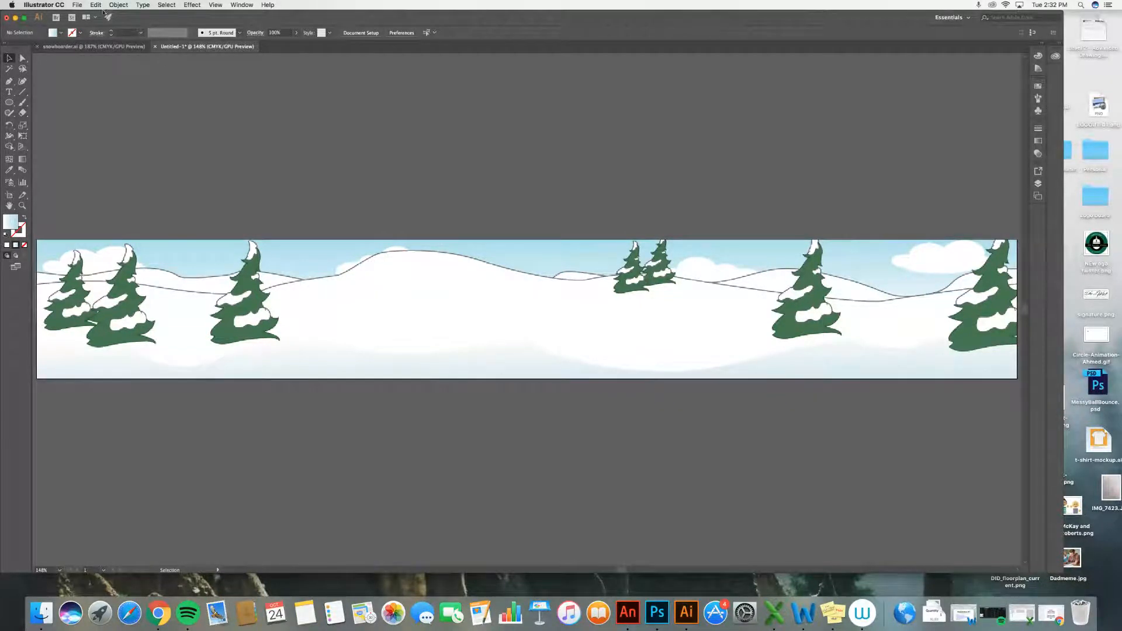
Step: Export the snowy background as a PNG named background using artboards, at Medium (150 ppi) with a transparent background color
{"action": "left_click", "coordinate": [77, 6]}
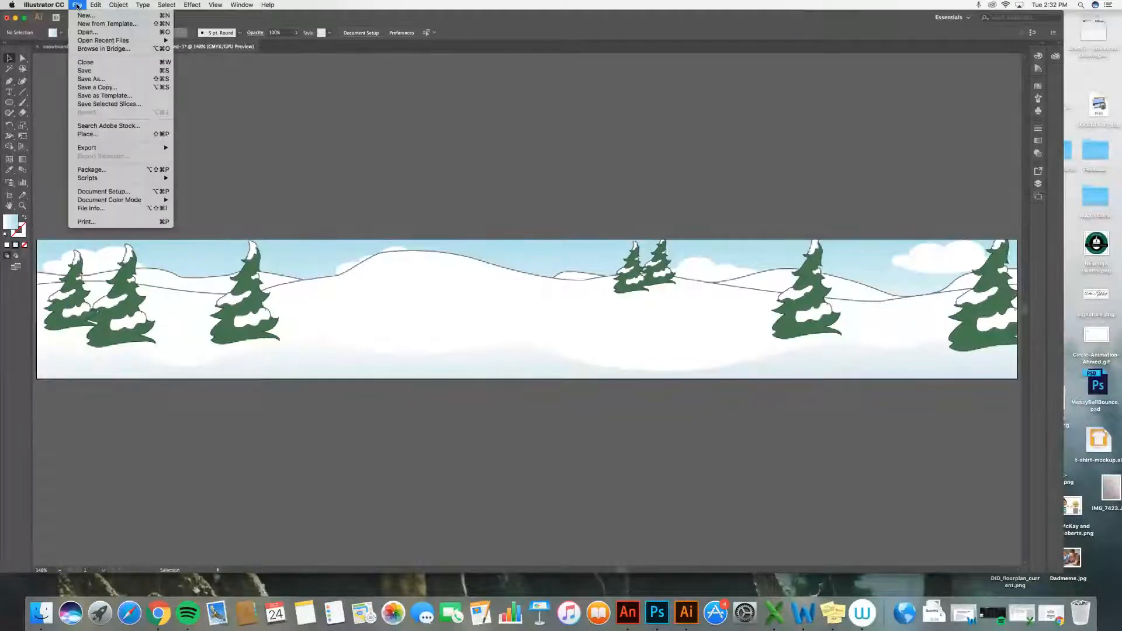
{"action": "mouse_move", "coordinate": [121, 150]}
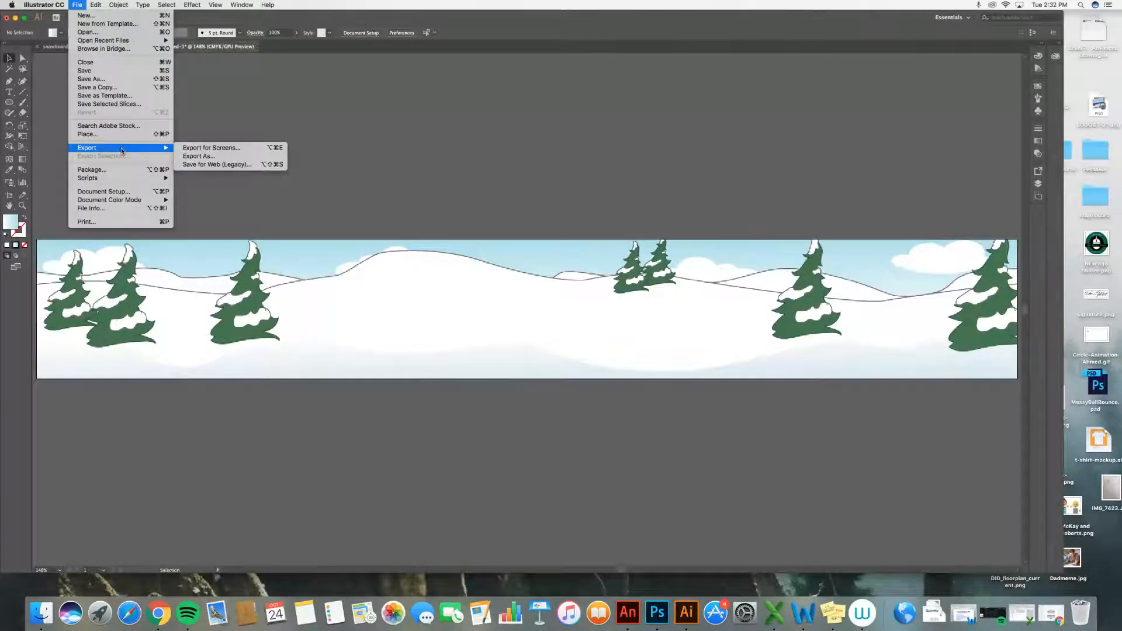
{"action": "left_click", "coordinate": [199, 156]}
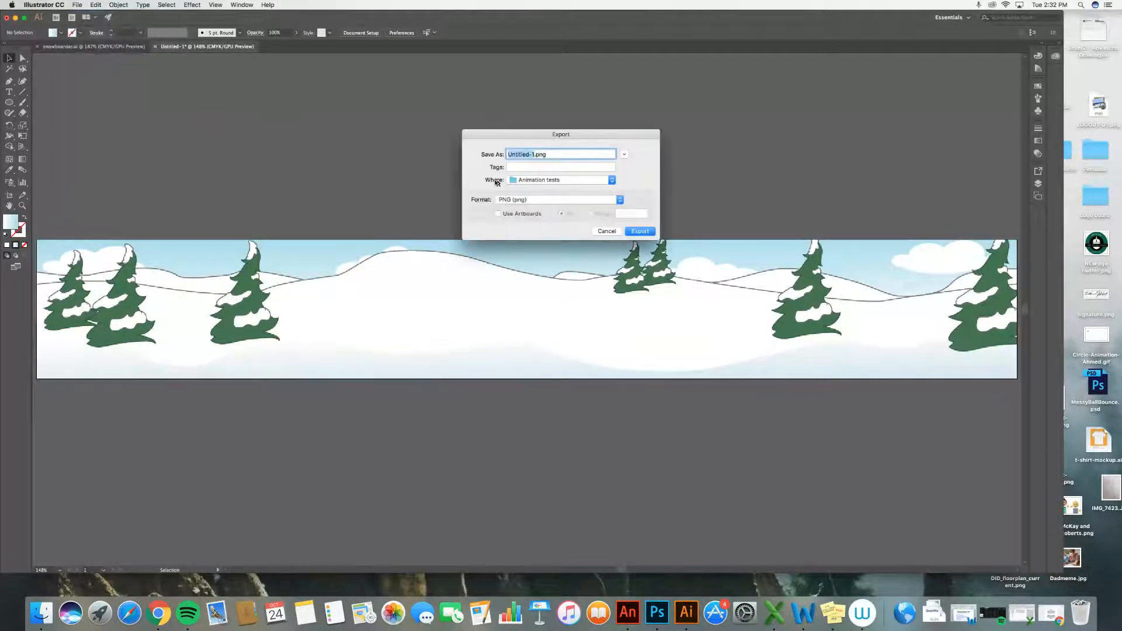
{"action": "left_click", "coordinate": [498, 214]}
{"action": "type", "text": "background"}
{"action": "left_click", "coordinate": [640, 231]}
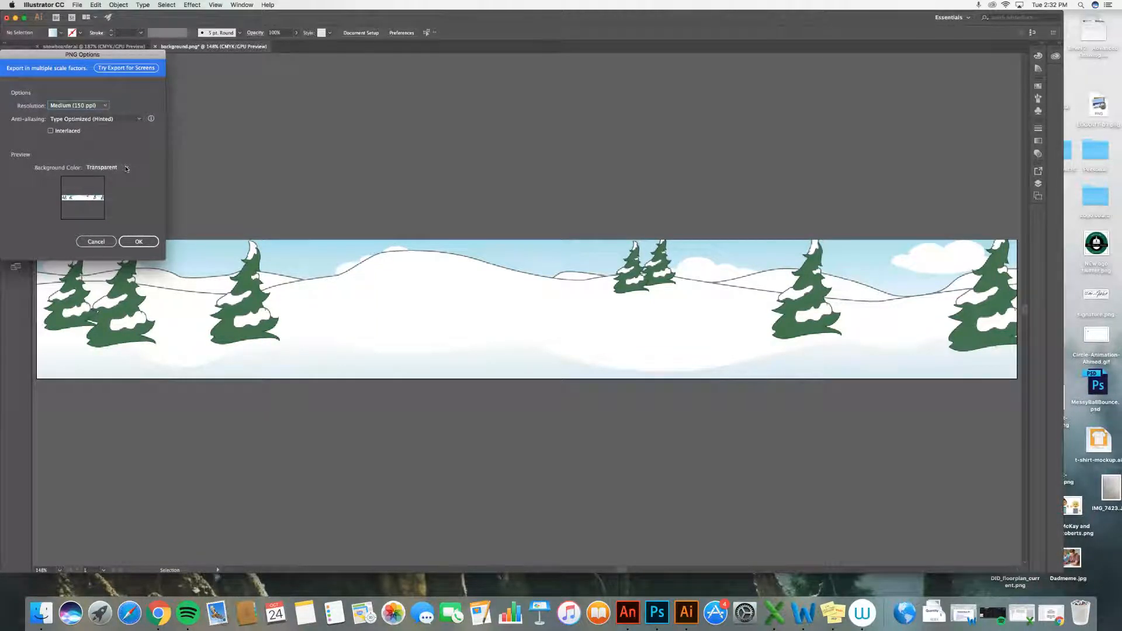
{"action": "left_click", "coordinate": [138, 243]}
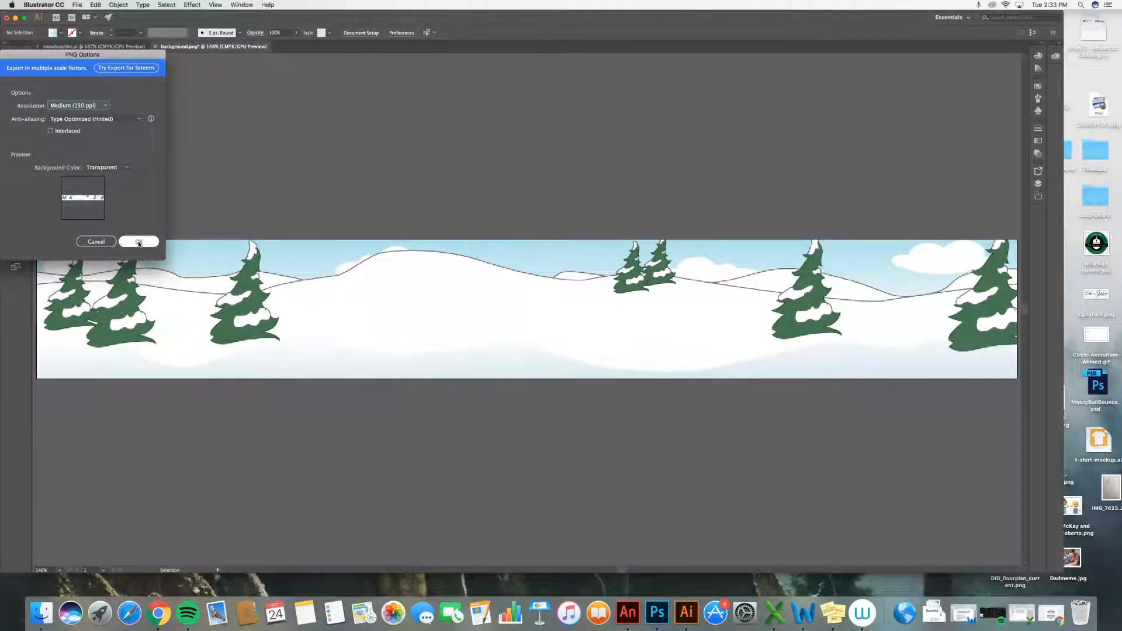
{"action": "left_click", "coordinate": [209, 122]}
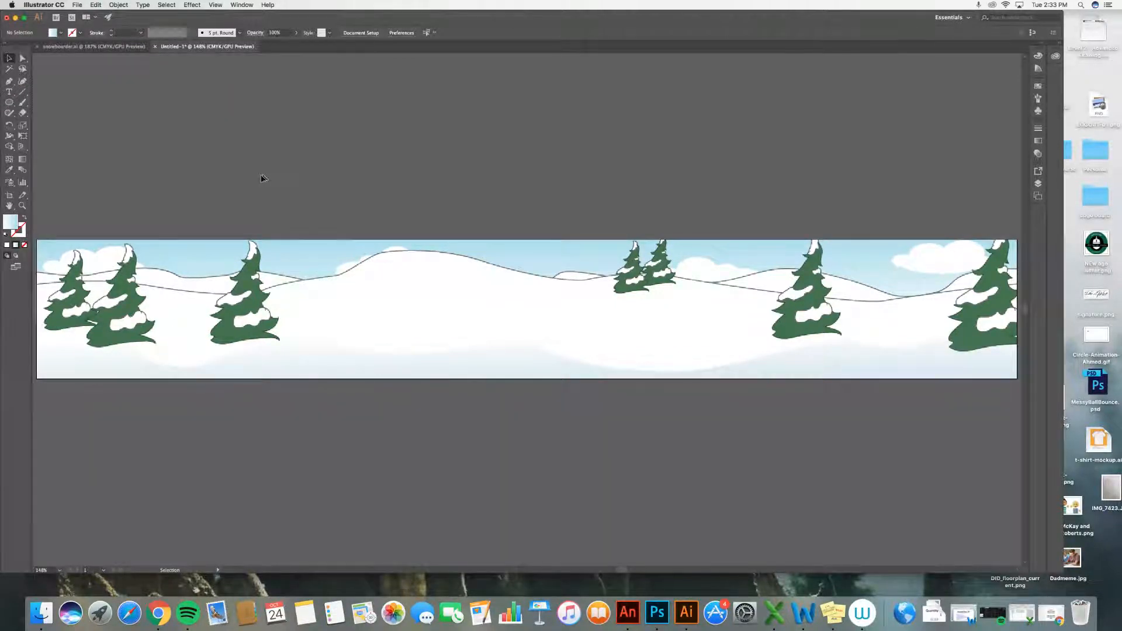
Step: Export the snowboarder drawing as snowboarder.png using artboards, at Medium (150 ppi) with a transparent background color
{"action": "left_click", "coordinate": [105, 47]}
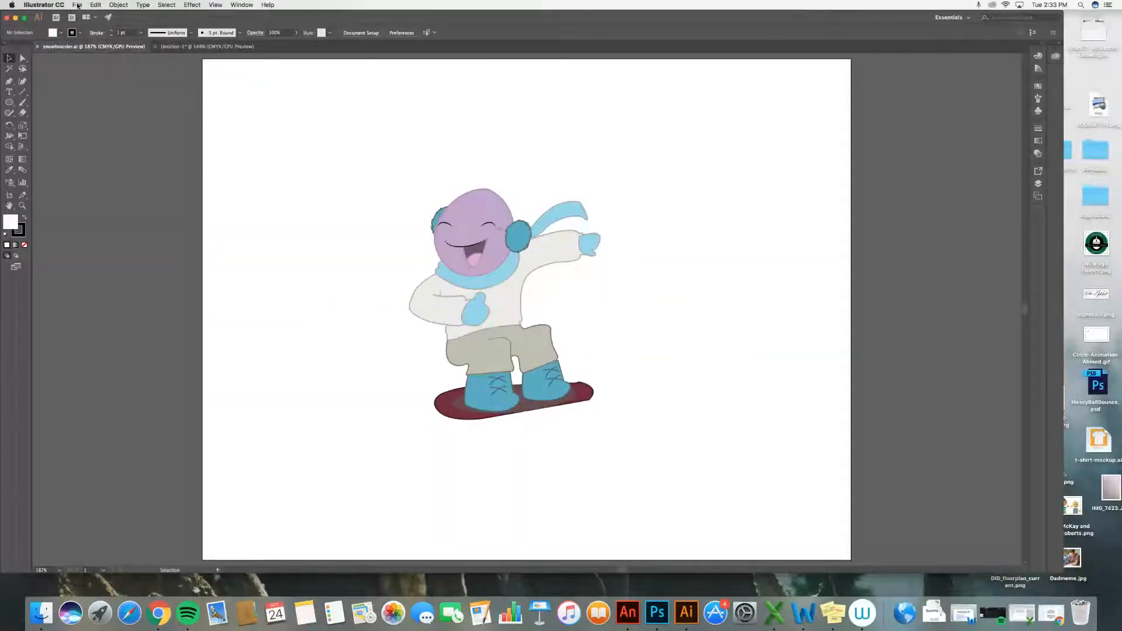
{"action": "left_click", "coordinate": [78, 6]}
{"action": "mouse_move", "coordinate": [132, 151]}
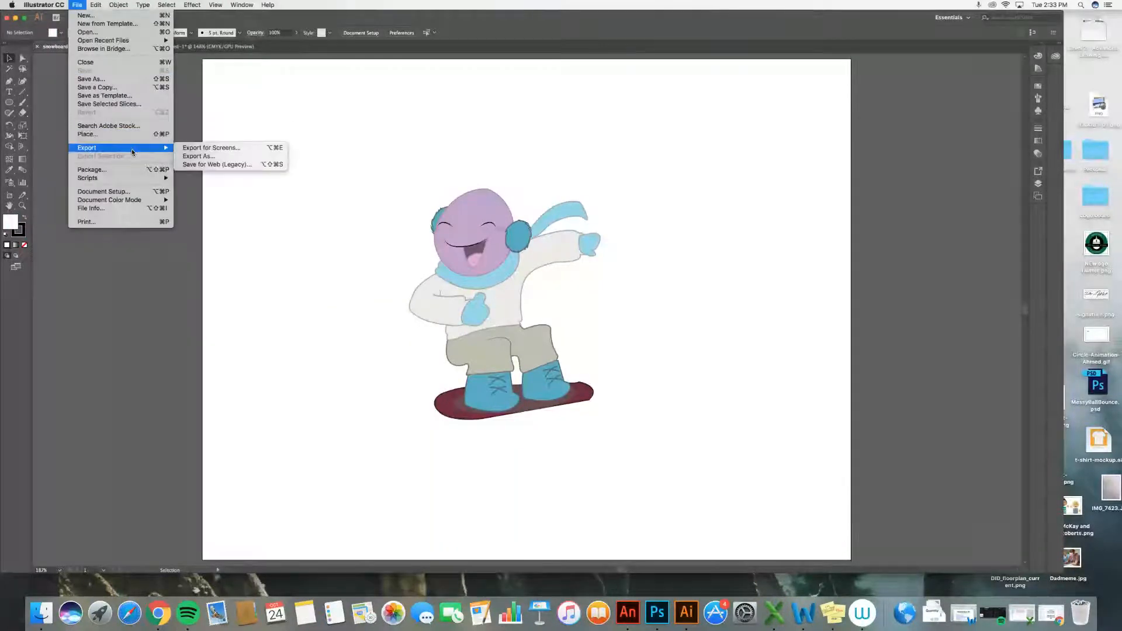
{"action": "left_click", "coordinate": [216, 155]}
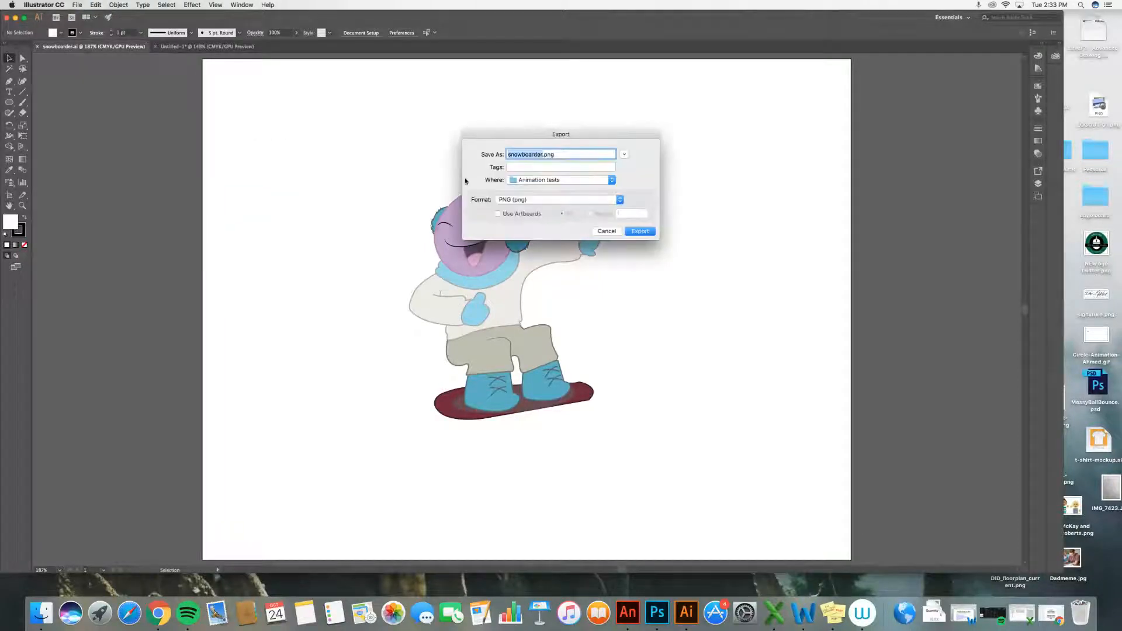
{"action": "left_click", "coordinate": [497, 213]}
{"action": "left_click", "coordinate": [633, 230]}
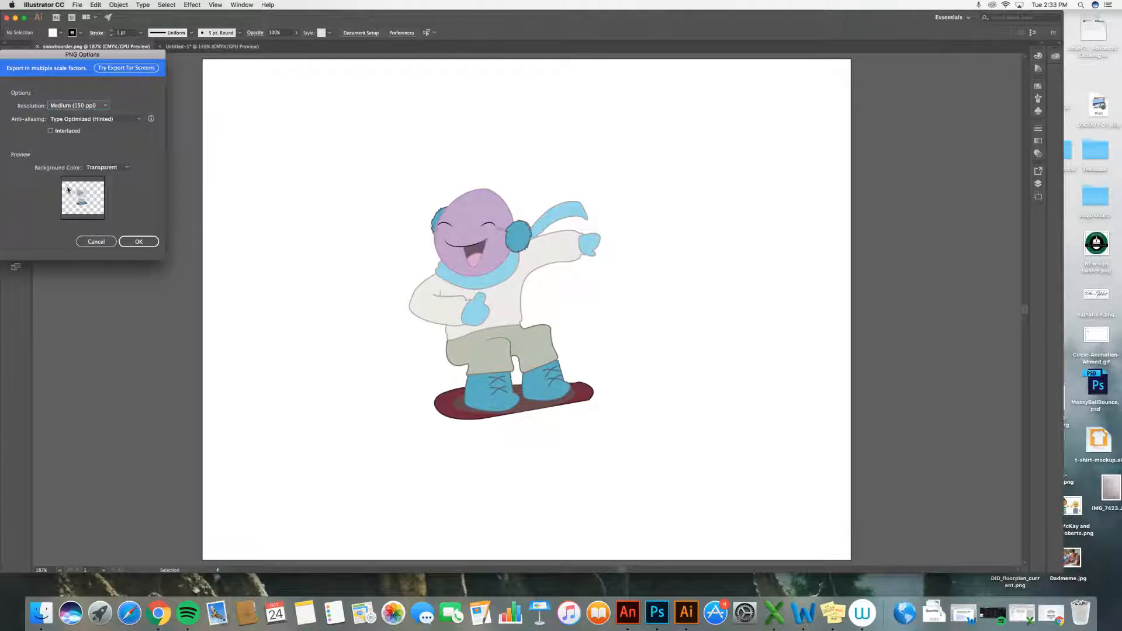
{"action": "left_click", "coordinate": [139, 241]}
{"action": "left_click", "coordinate": [245, 121]}
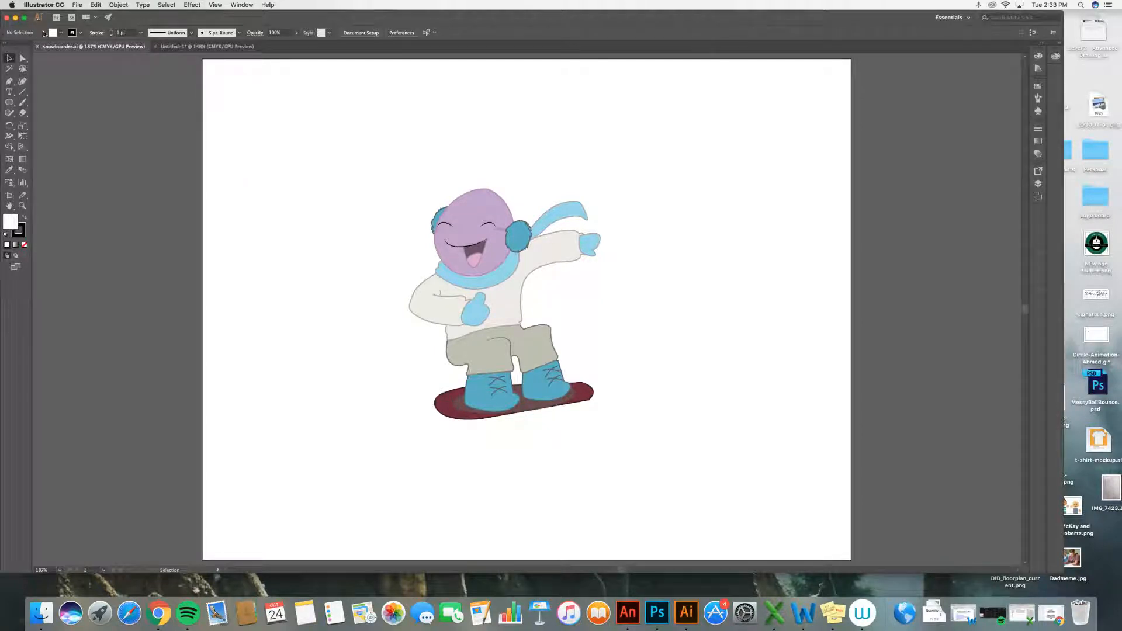
Step: Switch to Animate and create a new ActionScript 3.0 document with ruler units set to Inches (decimal)
{"action": "left_click", "coordinate": [15, 18]}
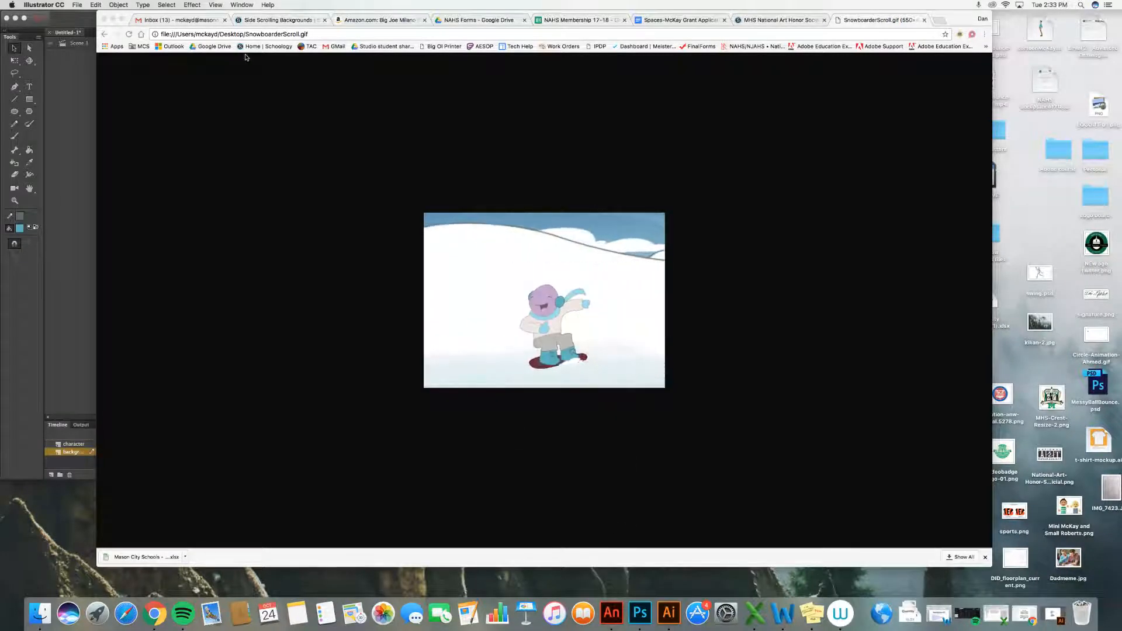
{"action": "left_click", "coordinate": [74, 15]}
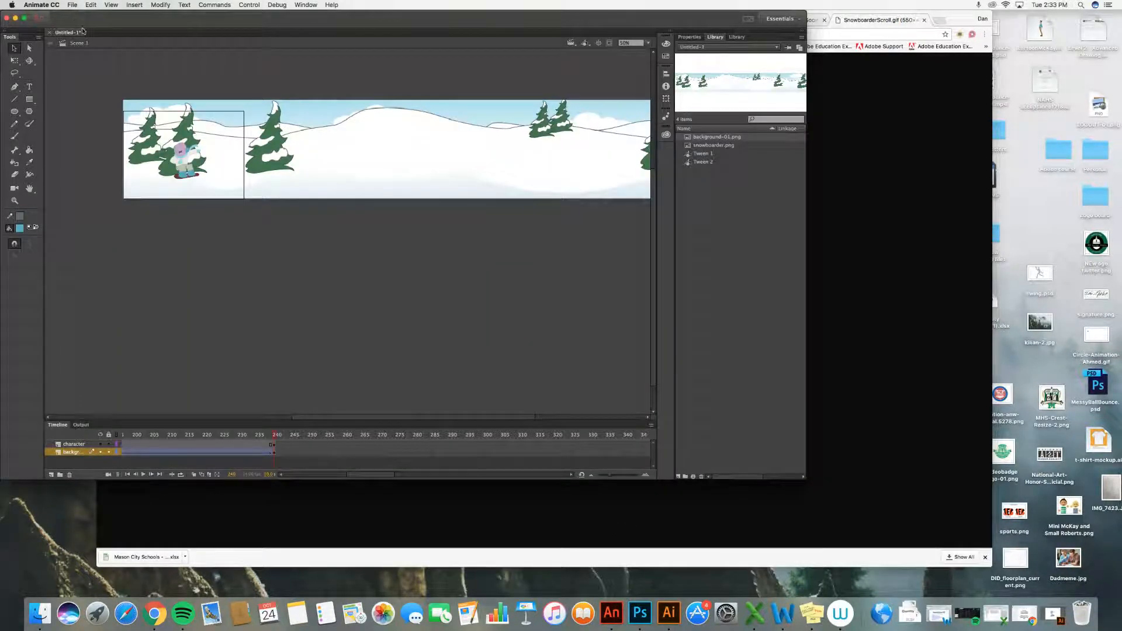
{"action": "left_click", "coordinate": [73, 4]}
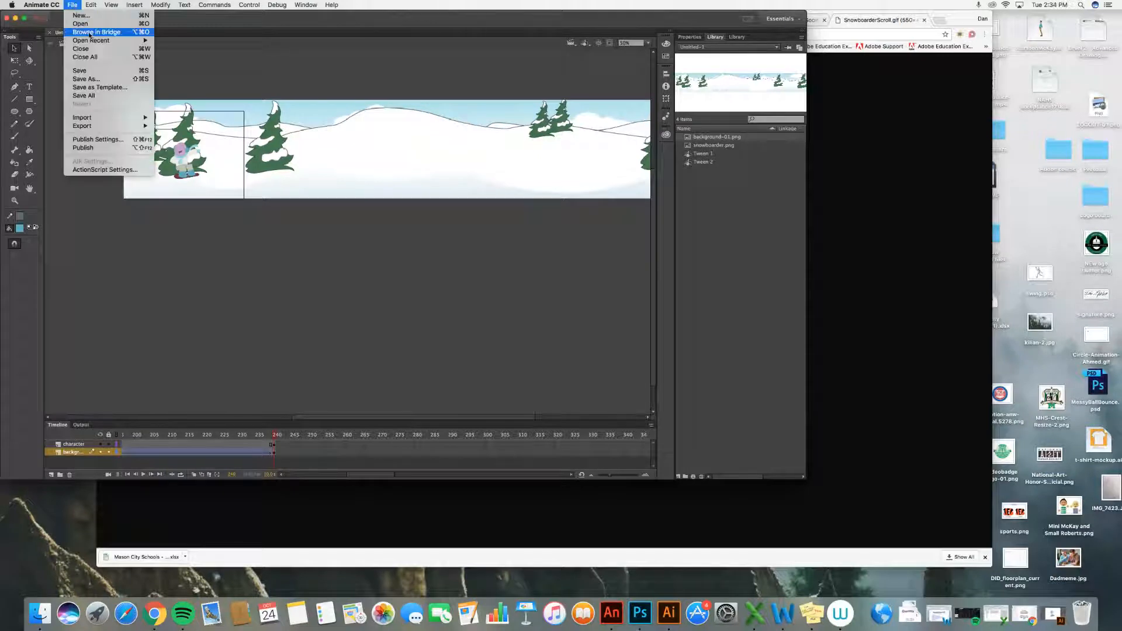
{"action": "left_click", "coordinate": [87, 16]}
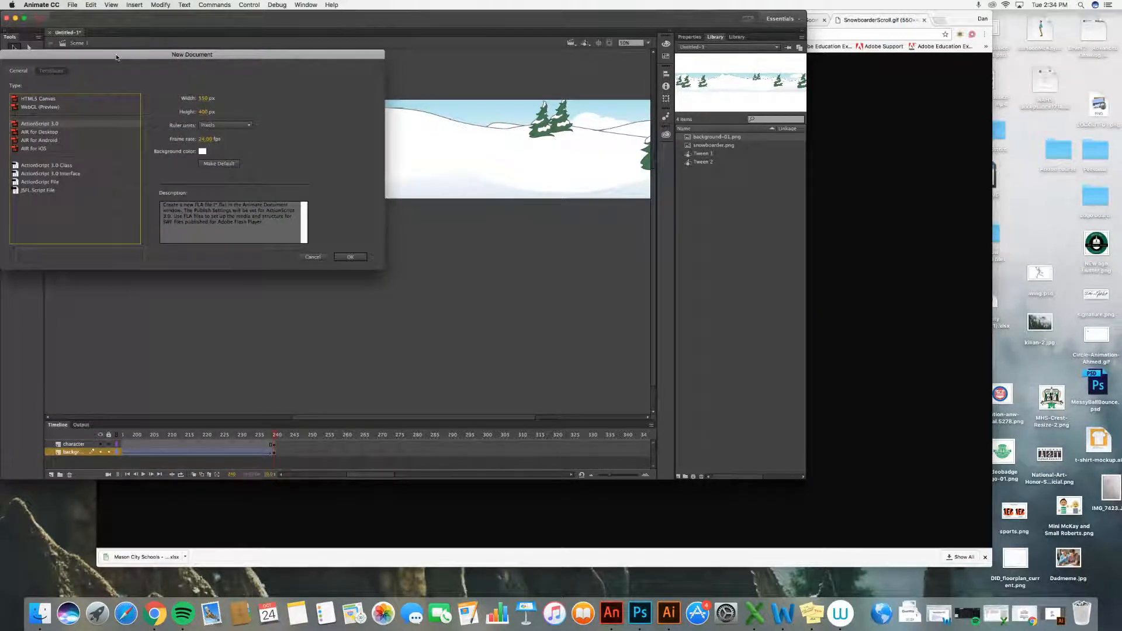
{"action": "left_click_drag", "start_coordinate": [115, 57], "coordinate": [360, 90]}
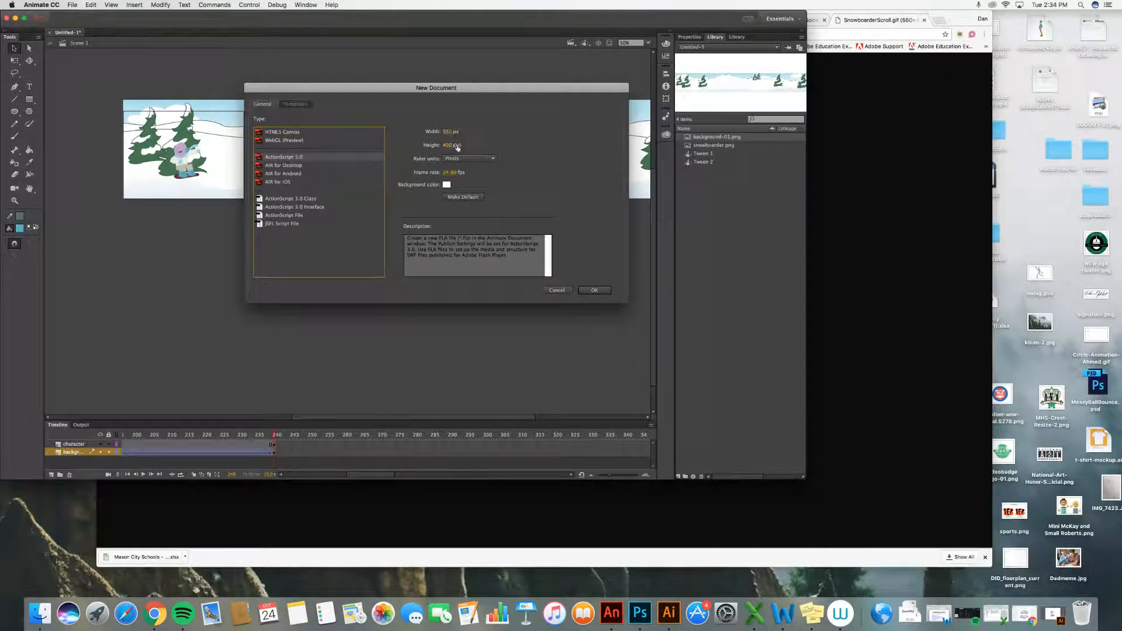
{"action": "left_click", "coordinate": [489, 159]}
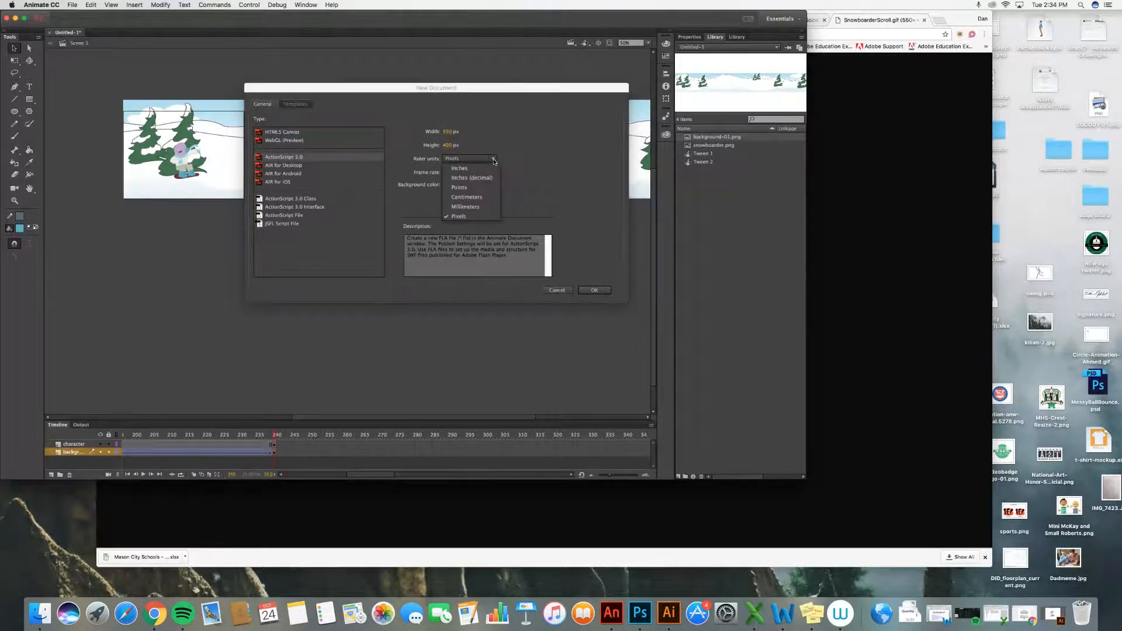
{"action": "left_click", "coordinate": [470, 178]}
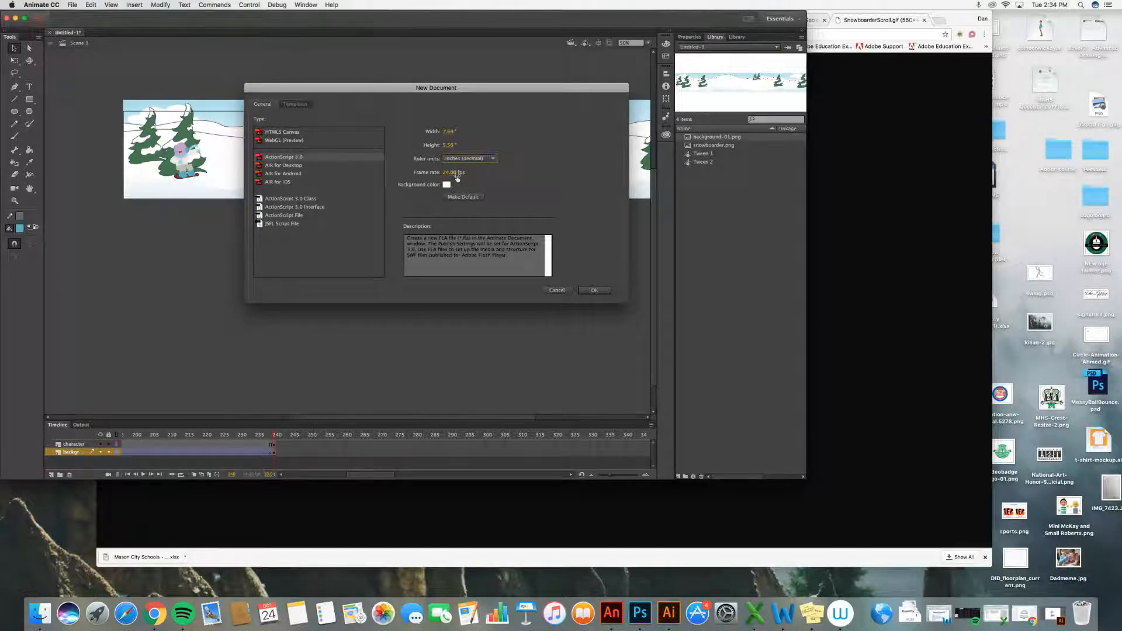
{"action": "left_click", "coordinate": [596, 290]}
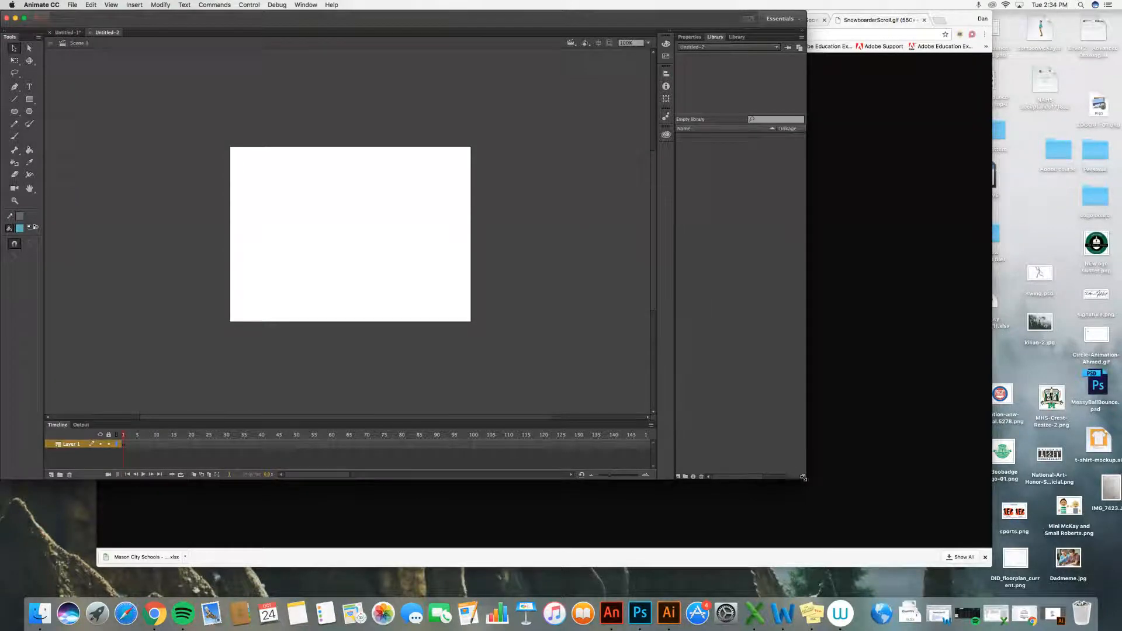
Step: Enlarge the Animate window and its timeline area, and check the document properties and library
{"action": "left_click_drag", "start_coordinate": [807, 480], "coordinate": [1109, 585]}
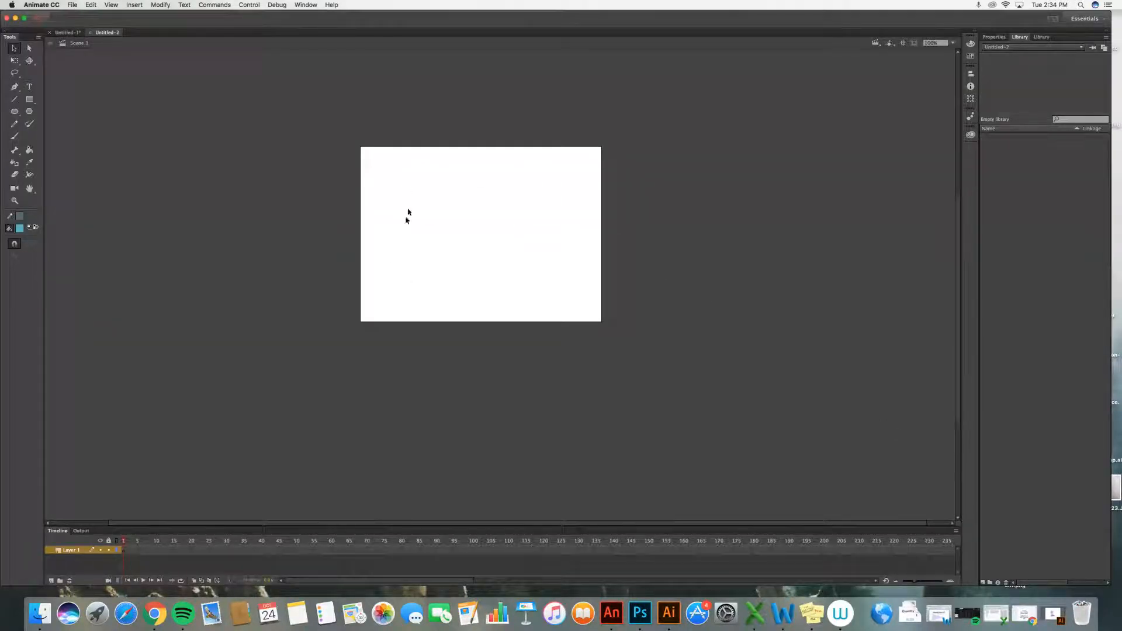
{"action": "left_click_drag", "start_coordinate": [239, 525], "coordinate": [251, 386]}
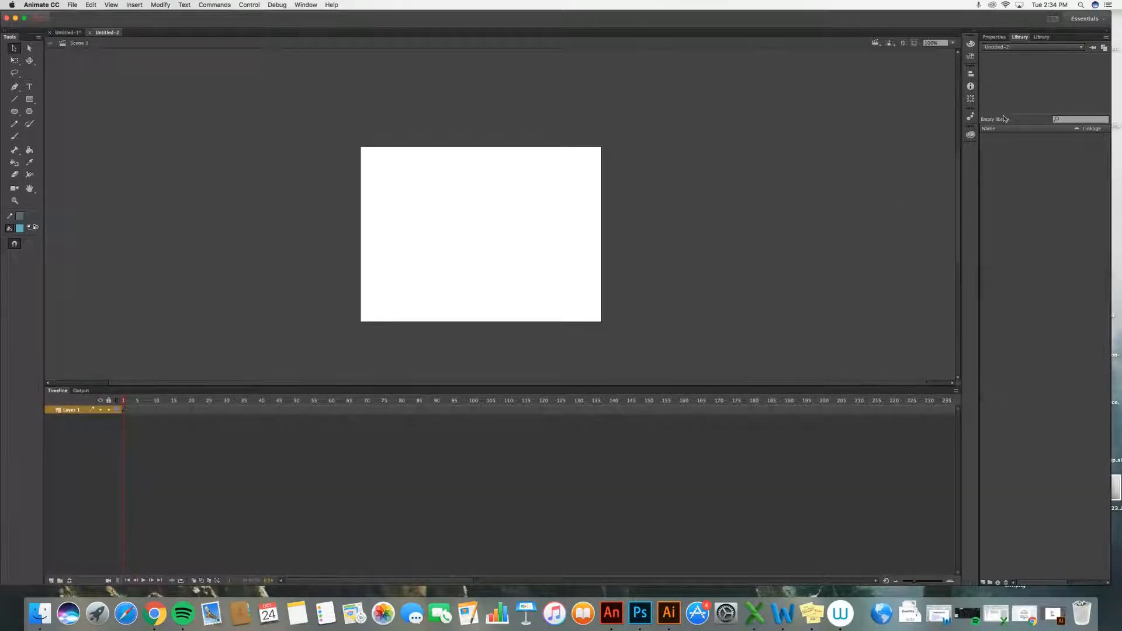
{"action": "left_click", "coordinate": [993, 37]}
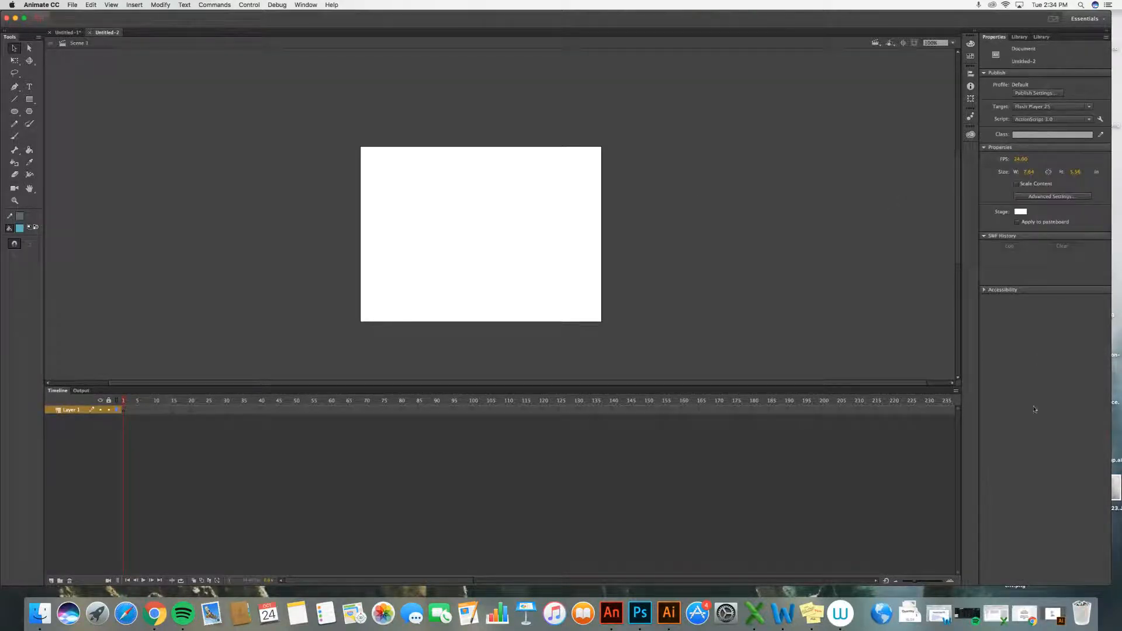
{"action": "left_click", "coordinate": [1018, 37]}
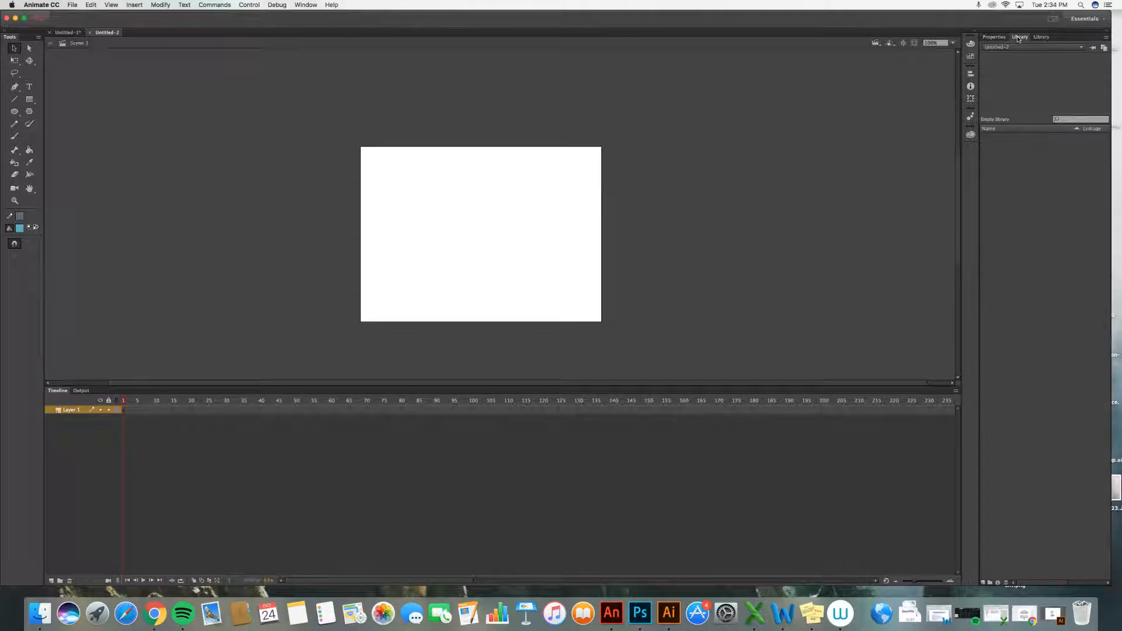
{"action": "scroll", "coordinate": [296, 66], "scroll_direction": "right", "scroll_amount": 1}
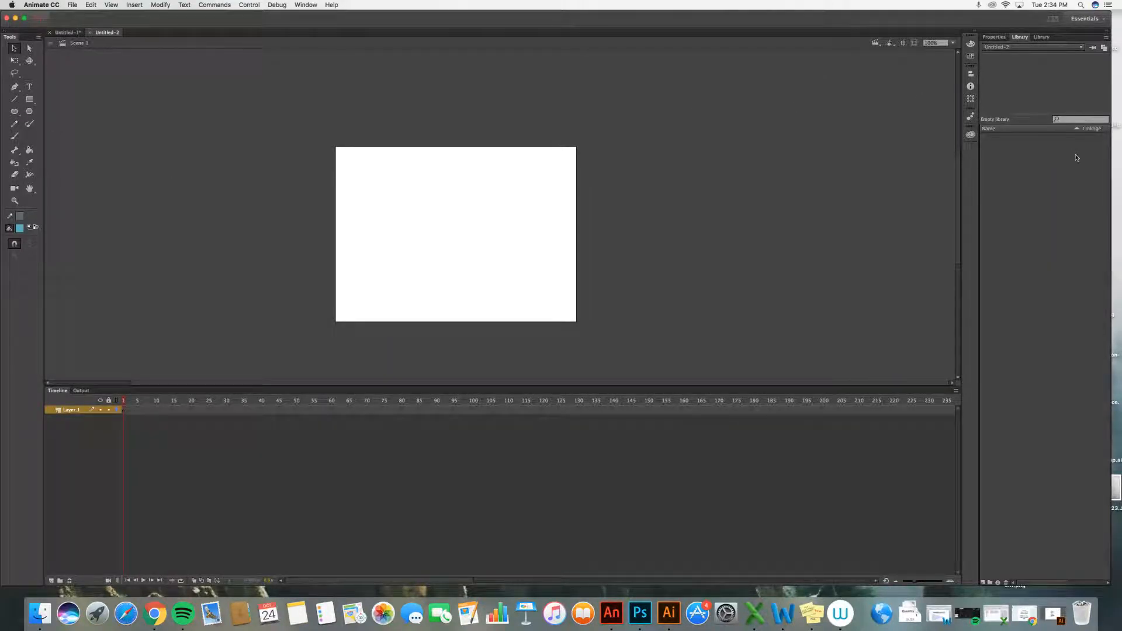
{"action": "left_click", "coordinate": [30, 125]}
Step: Add a second layer above Layer 1 and name it character
{"action": "left_click", "coordinate": [51, 581]}
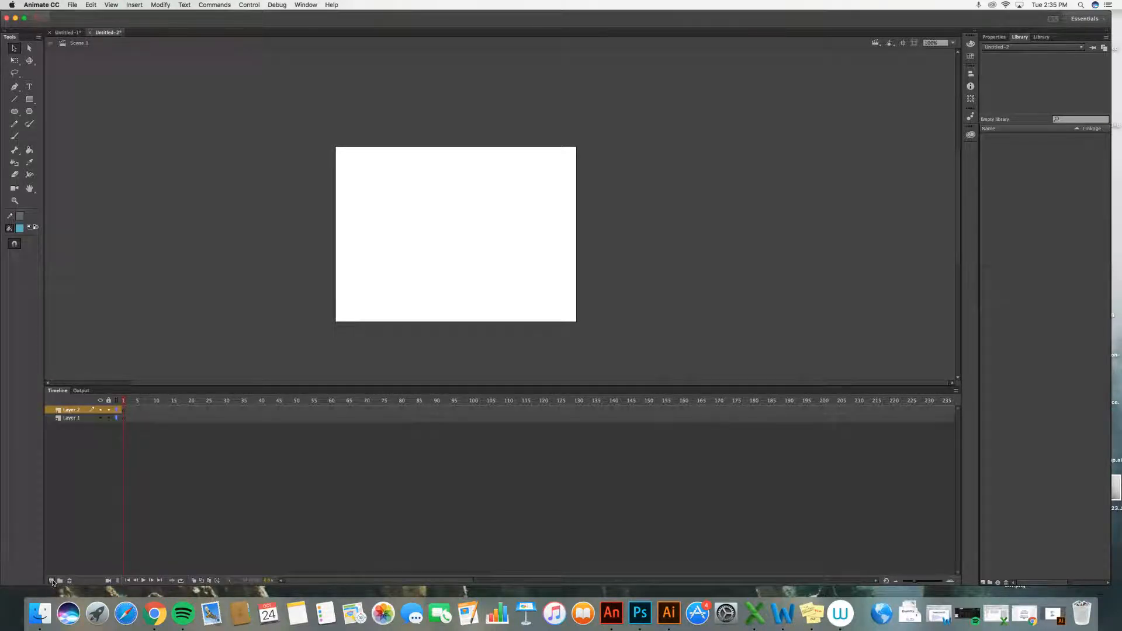
{"action": "double_click", "coordinate": [75, 410]}
{"action": "type", "text": "ci"}
{"action": "type", "text": "aracter"}
Step: Rename the lower layer, Layer 1, as background
{"action": "left_click", "coordinate": [71, 418]}
{"action": "double_click", "coordinate": [71, 418]}
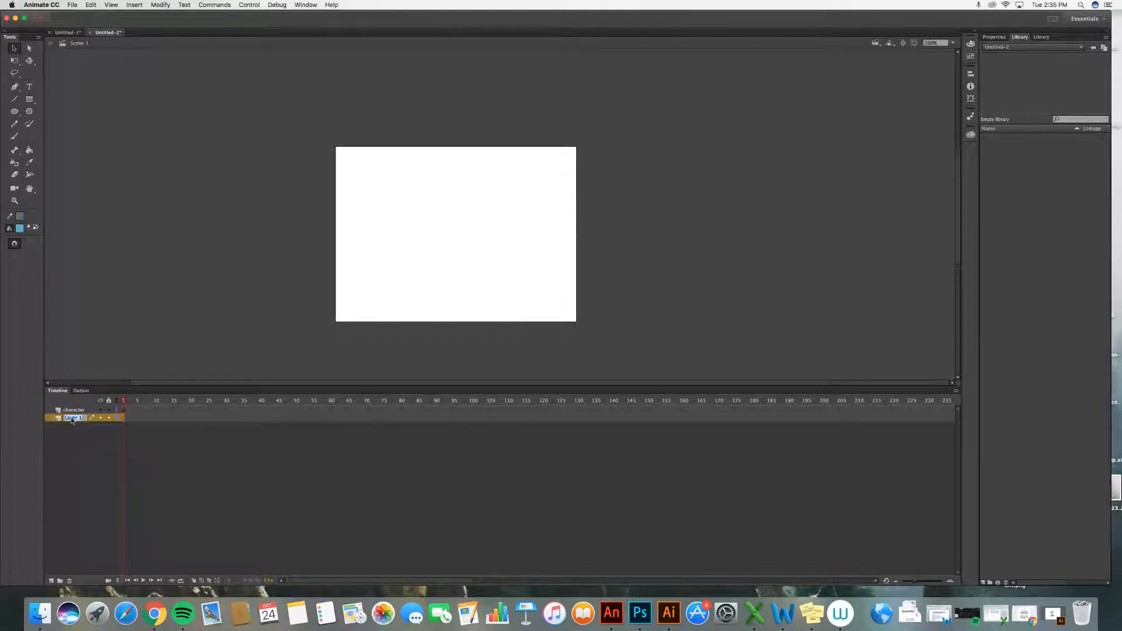
{"action": "type", "text": "backg"}
{"action": "type", "text": "round"}
{"action": "left_click", "coordinate": [78, 448]}
{"action": "left_click", "coordinate": [89, 416]}
{"action": "left_click", "coordinate": [123, 411]}
{"action": "left_click_drag", "start_coordinate": [125, 411], "coordinate": [181, 411]}
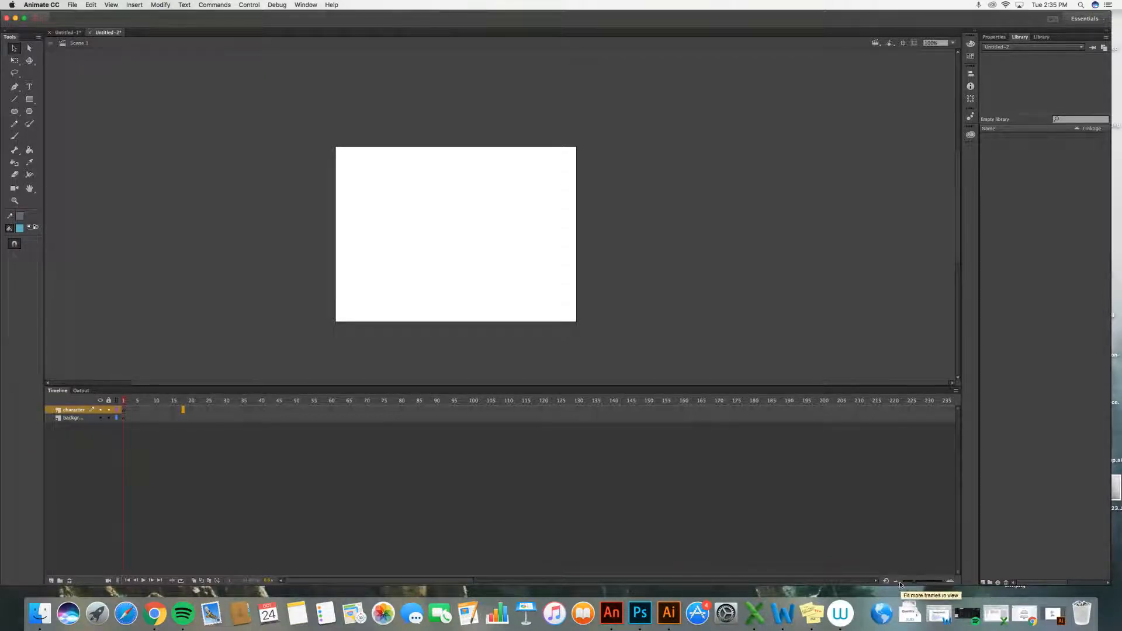
Step: Fit more frames into the timeline up to about frame 245 and select frame 1 of the character layer
{"action": "left_click_drag", "start_coordinate": [915, 583], "coordinate": [913, 581]}
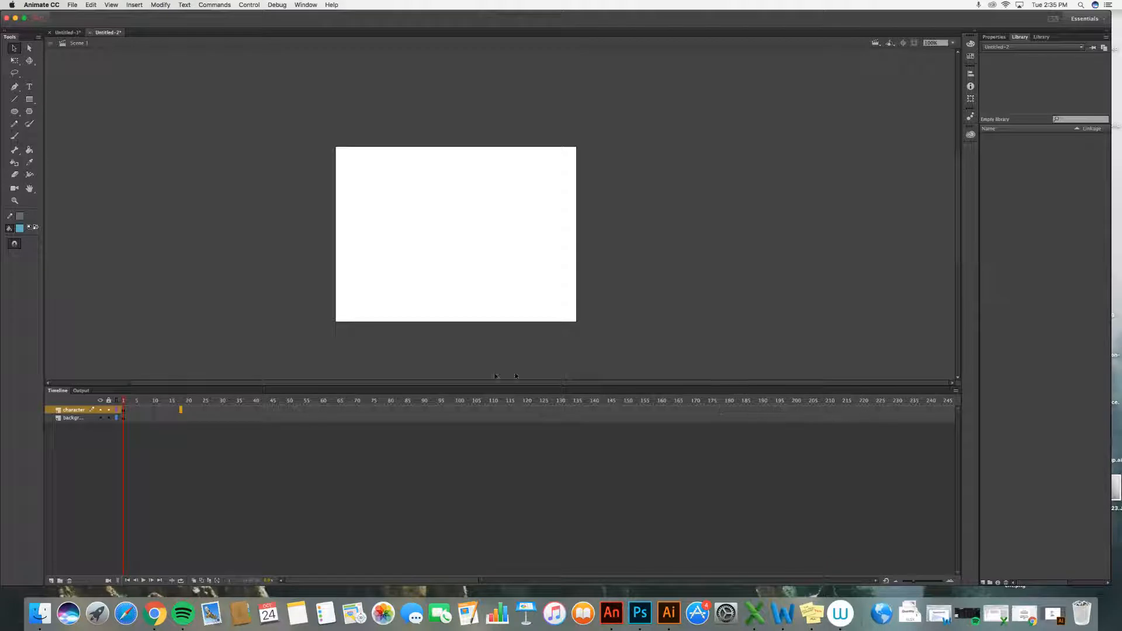
{"action": "left_click", "coordinate": [123, 412]}
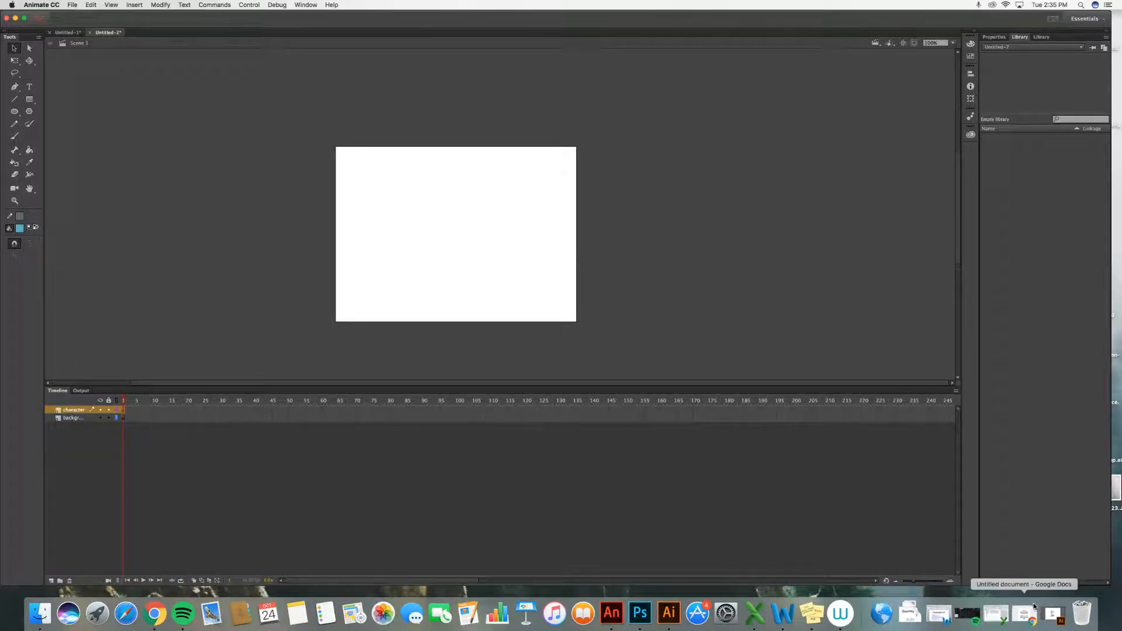
Step: Switch to Chrome to review the SnowboarderScroll.gif reference animation, and return to the Animate document
{"action": "key", "text": "ctrl+Up"}
{"action": "left_click", "coordinate": [762, 200]}
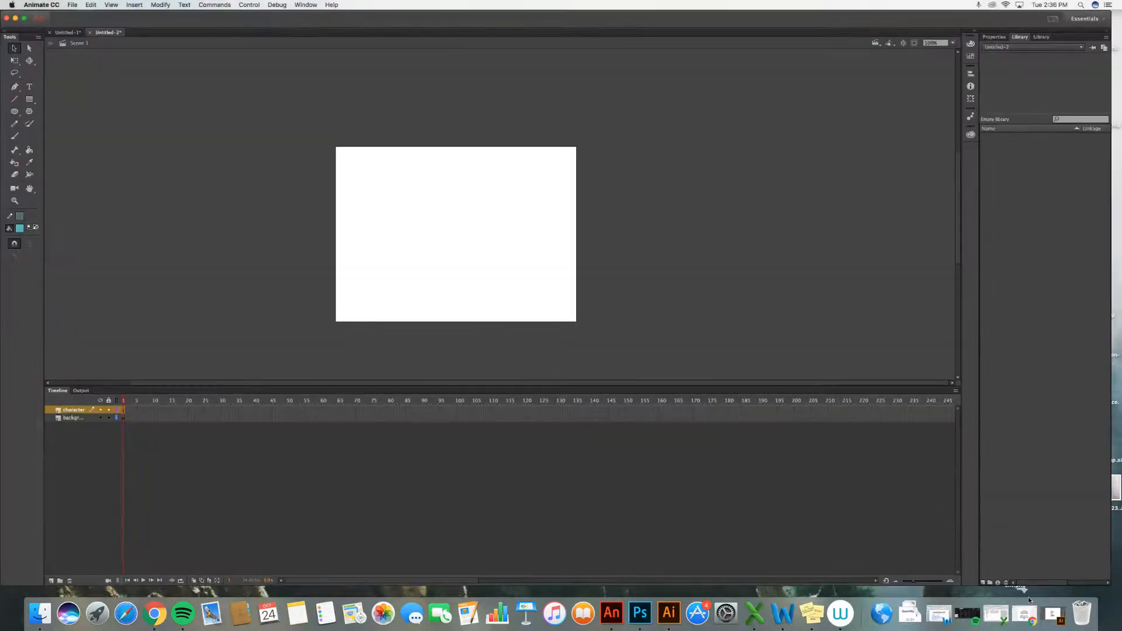
{"action": "left_click", "coordinate": [1026, 612]}
{"action": "key", "text": "ctrl+Up"}
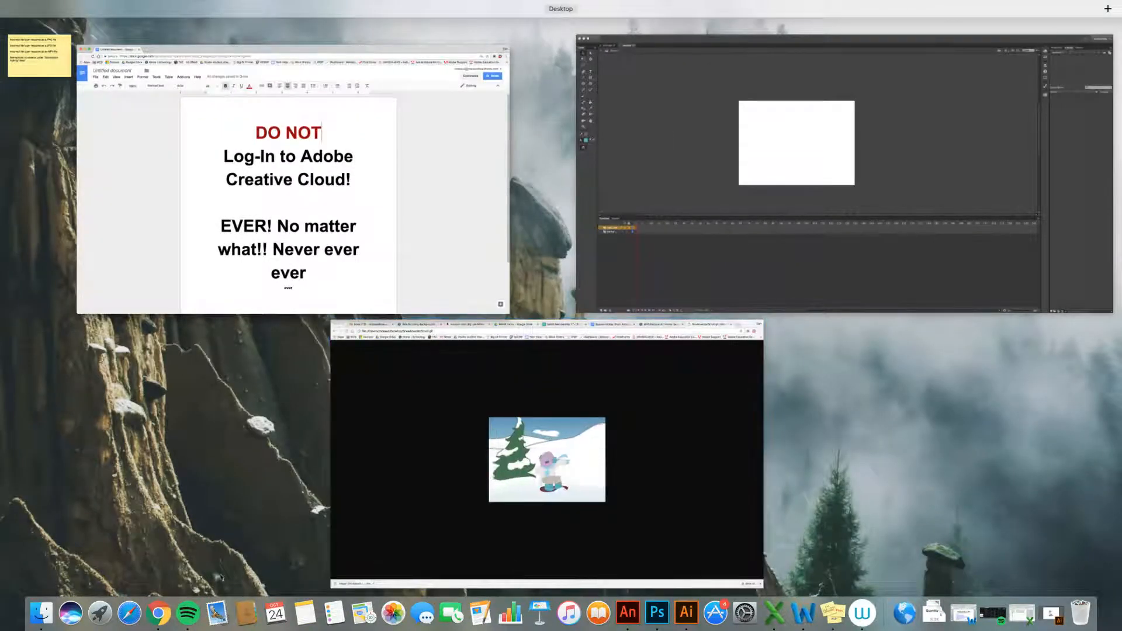
{"action": "left_click", "coordinate": [159, 611]}
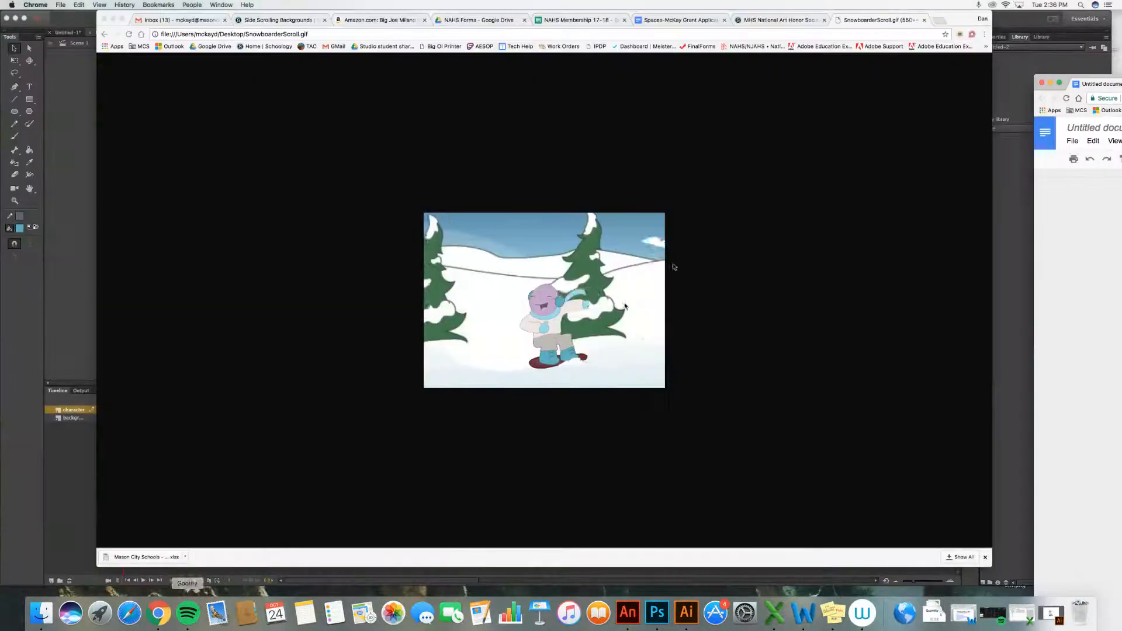
{"action": "left_click", "coordinate": [971, 34]}
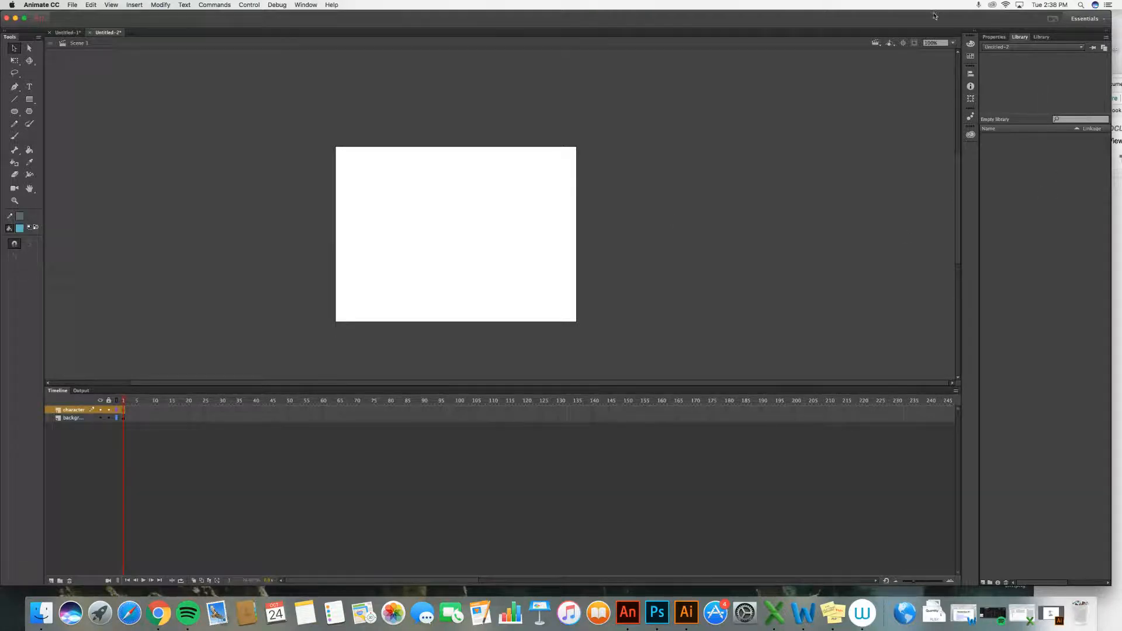
Step: Open the Animation tests folder from the desktop and arrange its window beside the Animate library
{"action": "left_click_drag", "start_coordinate": [937, 21], "coordinate": [455, 171]}
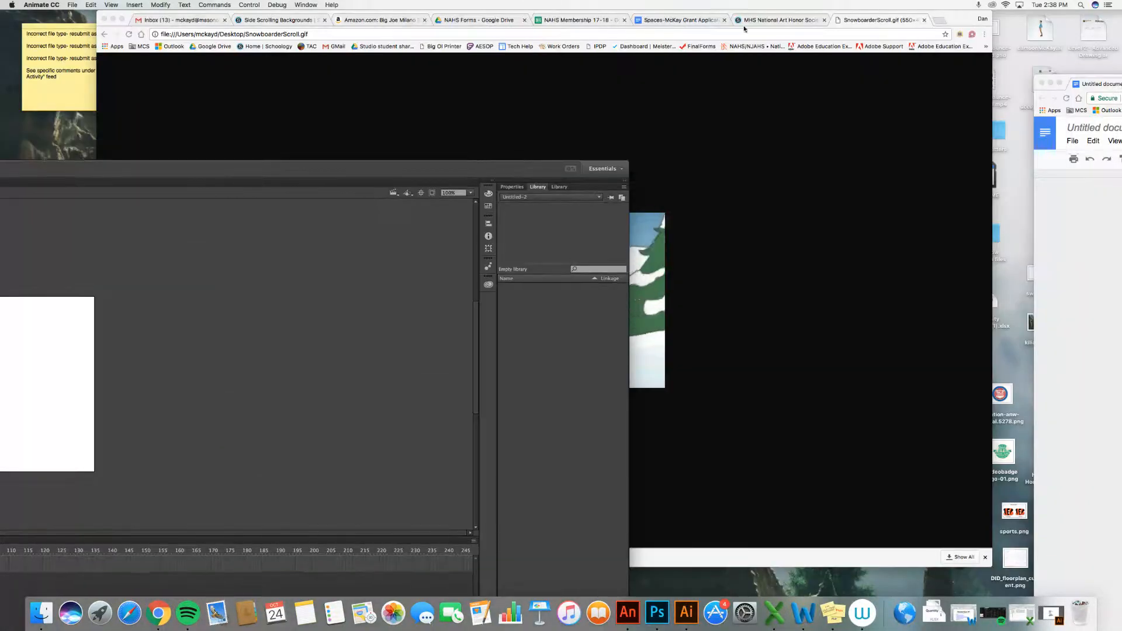
{"action": "left_click", "coordinate": [114, 21]}
{"action": "left_click_drag", "start_coordinate": [508, 32], "coordinate": [874, 130]}
{"action": "double_click", "coordinate": [876, 121]}
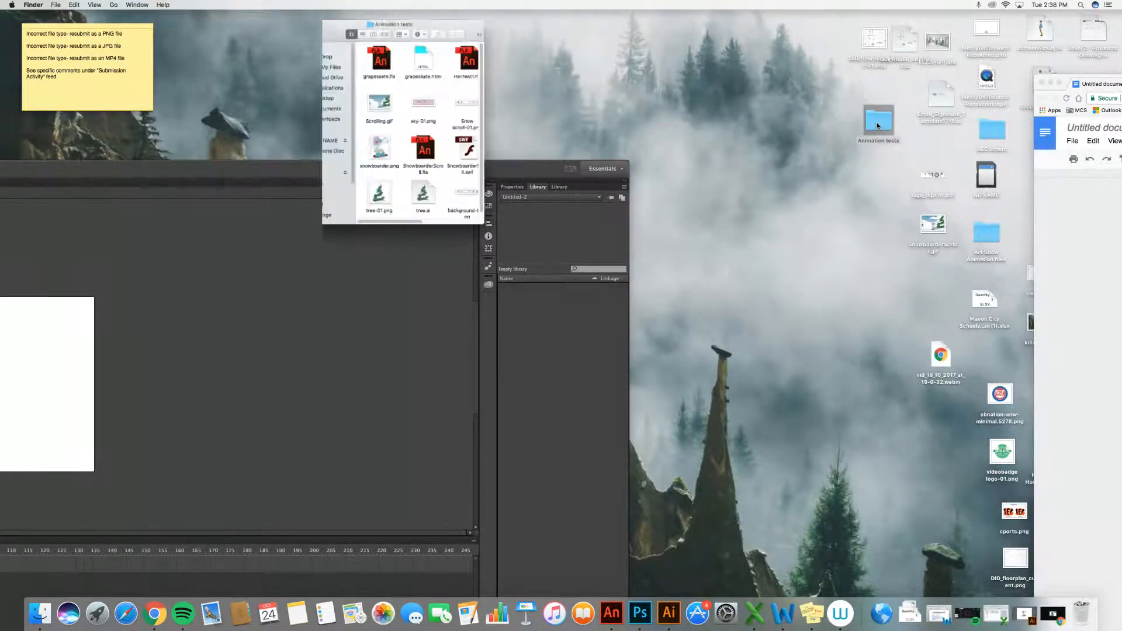
{"action": "left_click_drag", "start_coordinate": [270, 21], "coordinate": [923, 104]}
{"action": "left_click", "coordinate": [217, 182]}
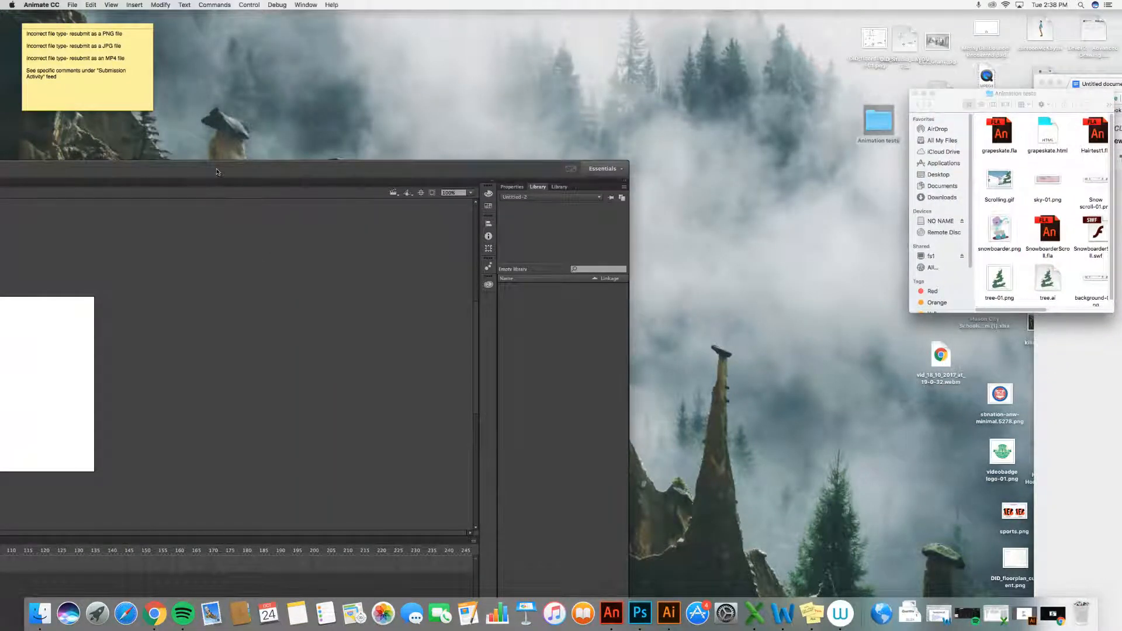
{"action": "left_click_drag", "start_coordinate": [404, 176], "coordinate": [671, 23]}
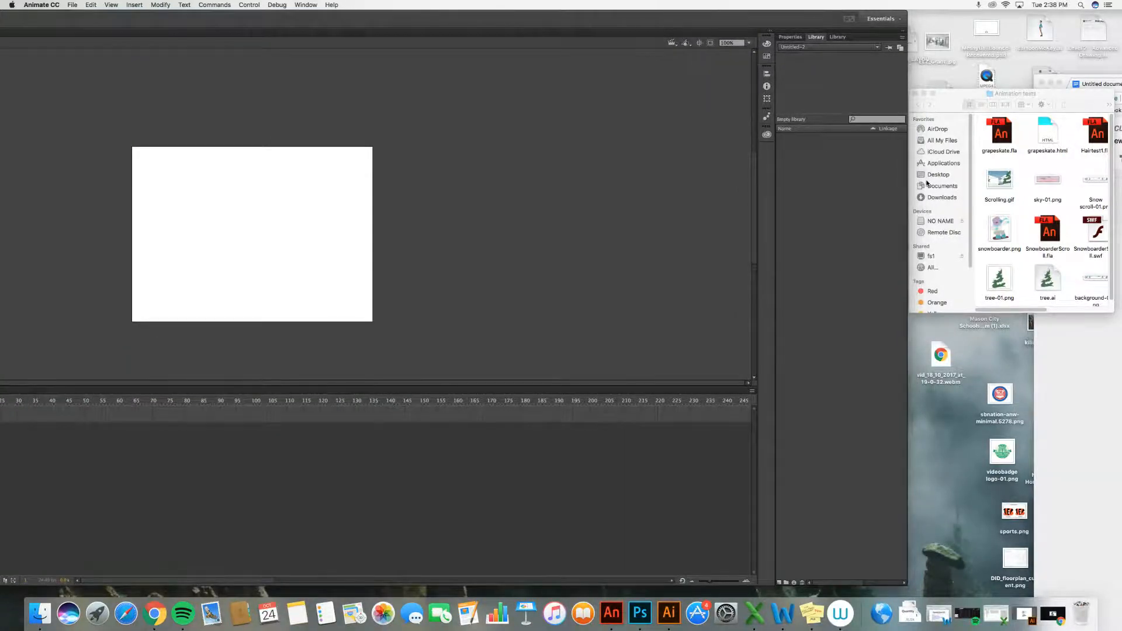
Step: Import snowboarder-01.png and background-01.png from the Animation tests folder into the library, and bring the whole Animate window back into view
{"action": "left_click", "coordinate": [1102, 309]}
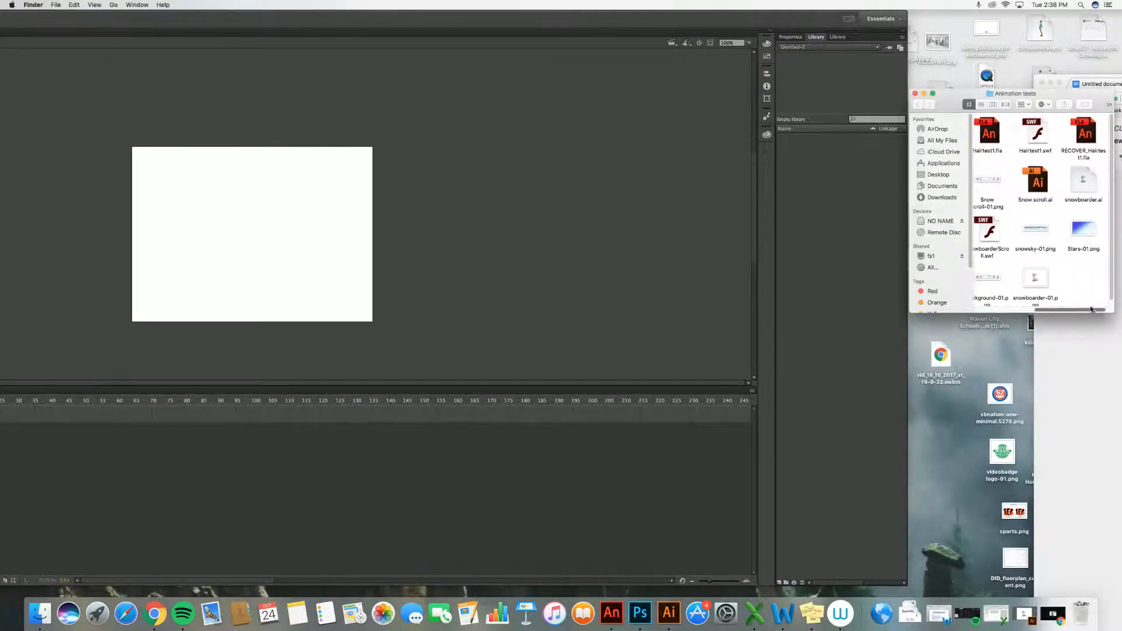
{"action": "scroll", "coordinate": [1087, 298], "scroll_direction": "left", "scroll_amount": 3}
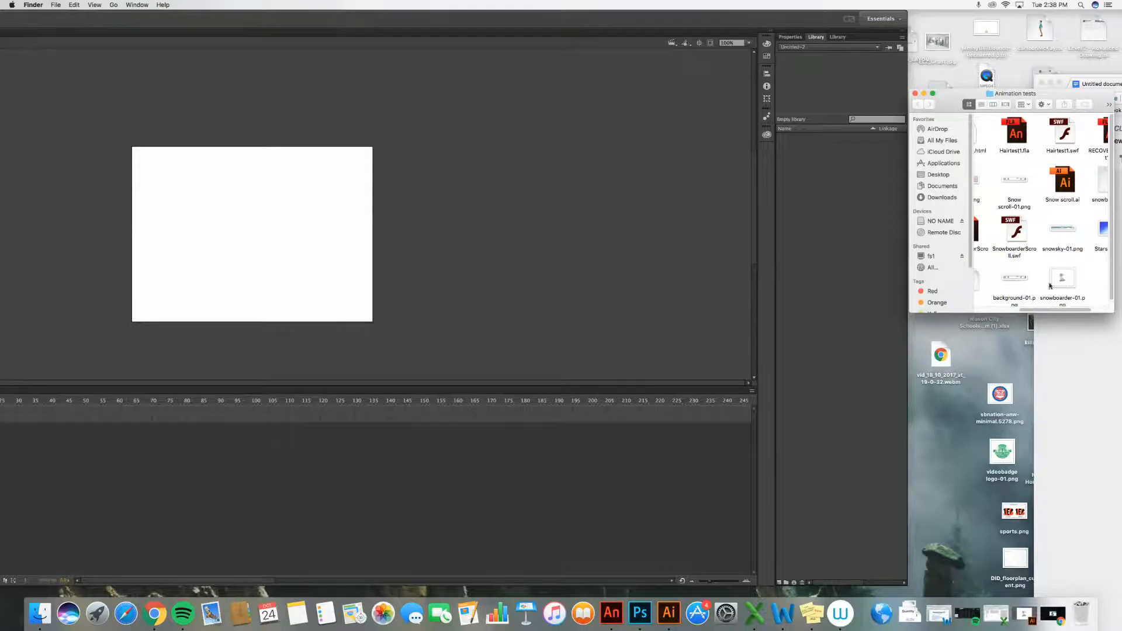
{"action": "left_click_drag", "start_coordinate": [1063, 280], "coordinate": [827, 179]}
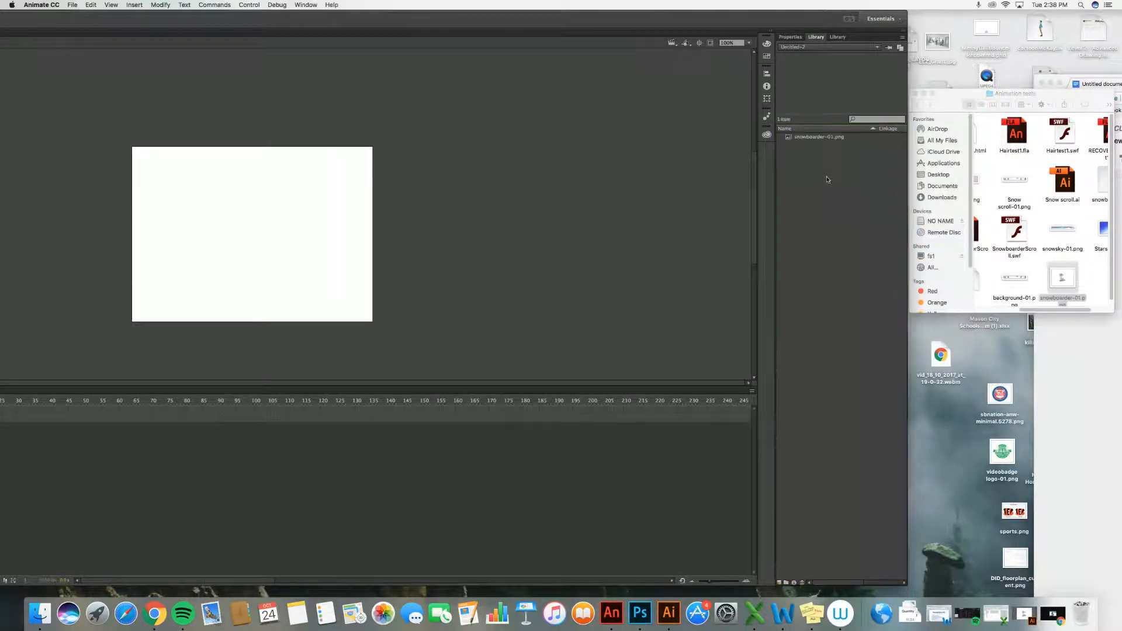
{"action": "left_click", "coordinate": [1016, 280]}
{"action": "left_click_drag", "start_coordinate": [1015, 280], "coordinate": [833, 175]}
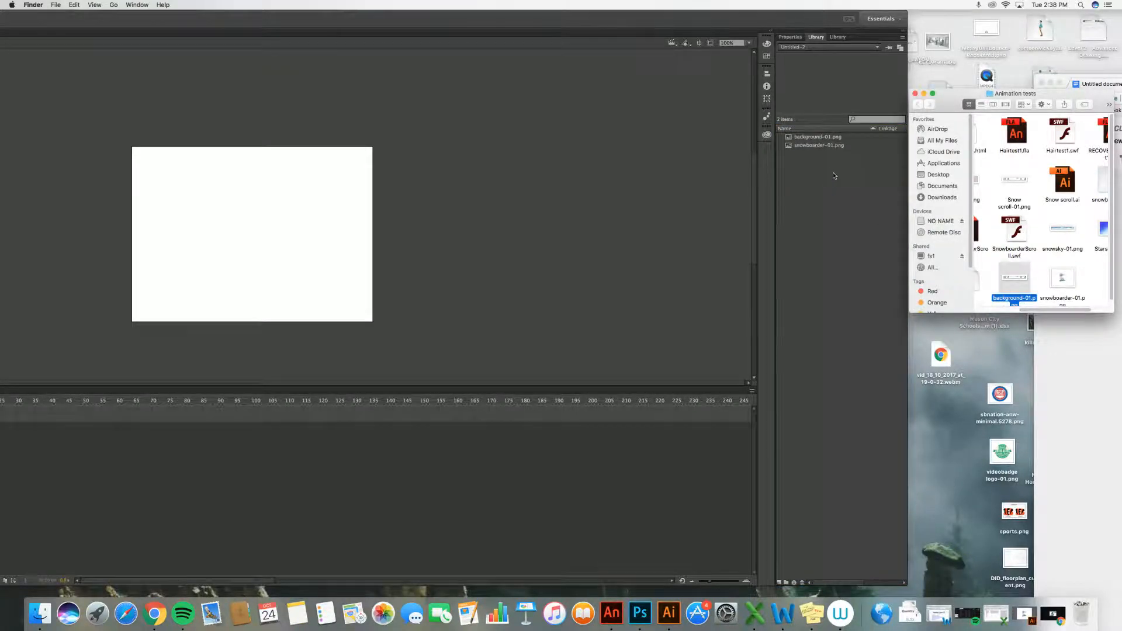
{"action": "left_click", "coordinate": [332, 17]}
{"action": "left_click_drag", "start_coordinate": [438, 24], "coordinate": [639, 20]}
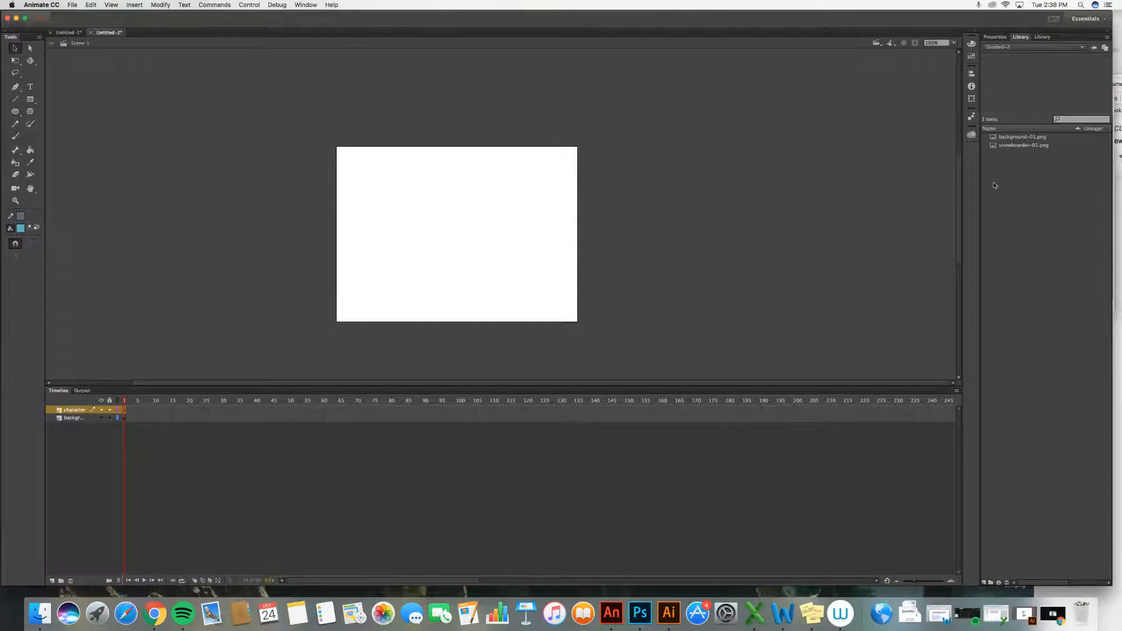
Step: Place snowboarder-01.png on the stage in the character layer's first frame and scale it down with Free Transform to fit the stage
{"action": "left_click", "coordinate": [1028, 146]}
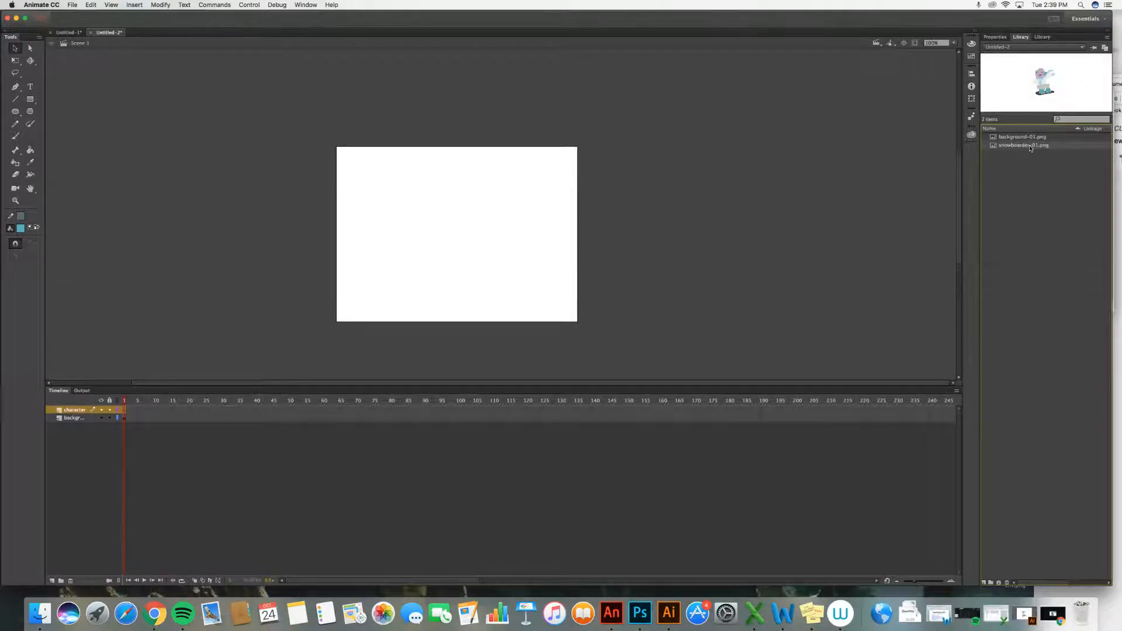
{"action": "left_click_drag", "start_coordinate": [1030, 148], "coordinate": [446, 234]}
{"action": "left_click_drag", "start_coordinate": [445, 235], "coordinate": [445, 236]}
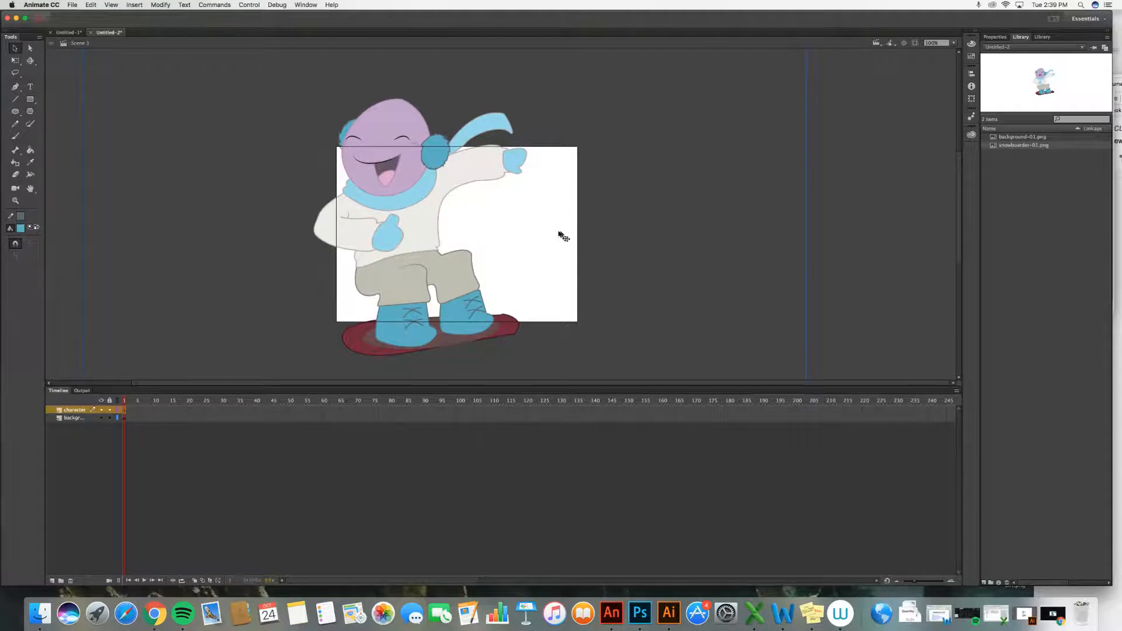
{"action": "key", "text": "super+minus"}
{"action": "key", "text": "super+minus"}
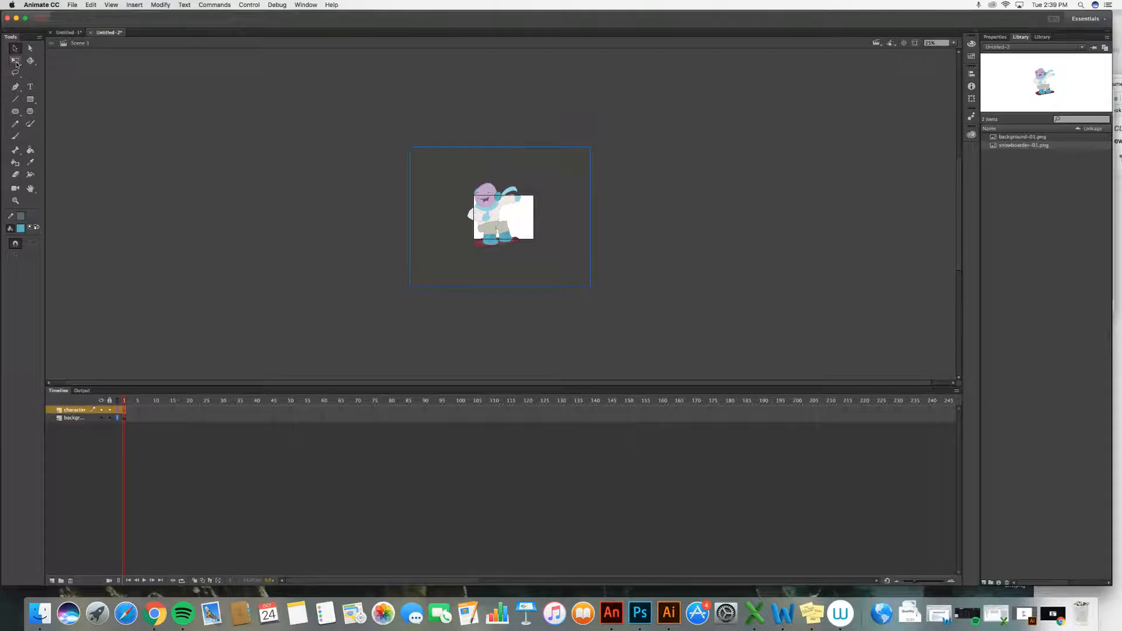
{"action": "left_click", "coordinate": [16, 62]}
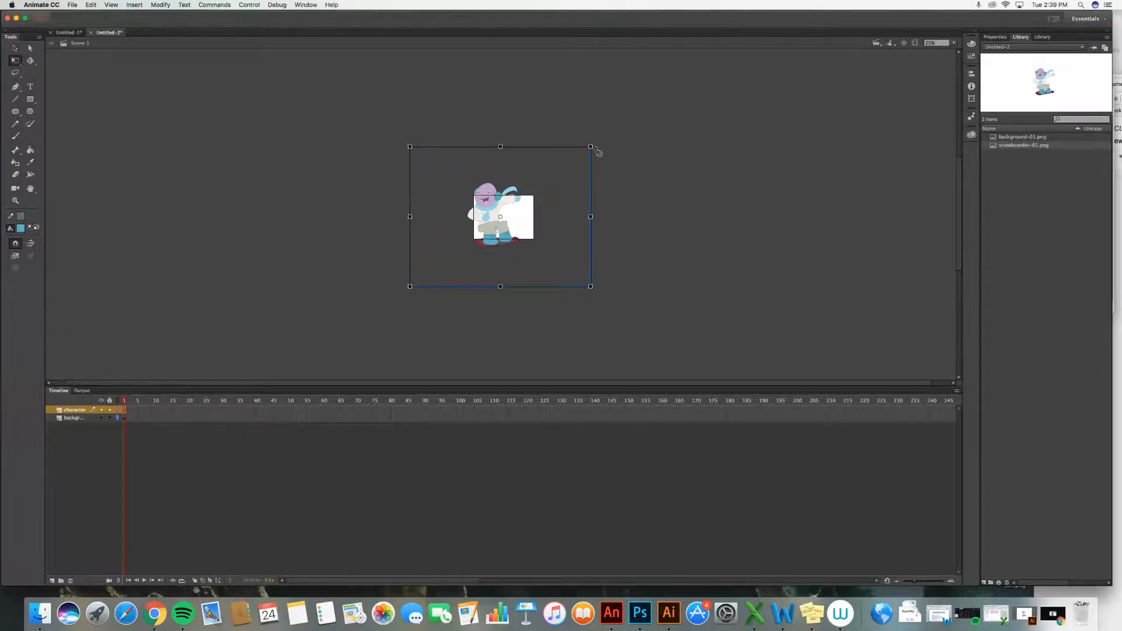
{"action": "left_click_drag", "start_coordinate": [590, 146], "coordinate": [520, 225]}
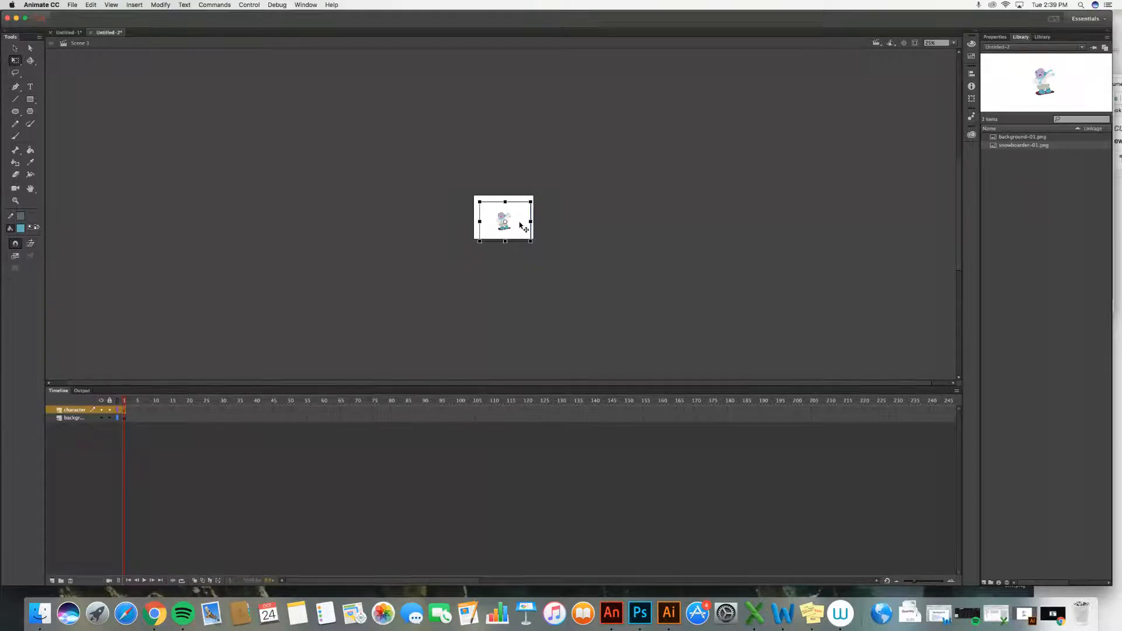
Step: Position the scaled snowboarder near the centre of the stage with the Selection tool
{"action": "key", "text": "super+equal"}
{"action": "key", "text": "super+equal"}
{"action": "key", "text": "super+equal"}
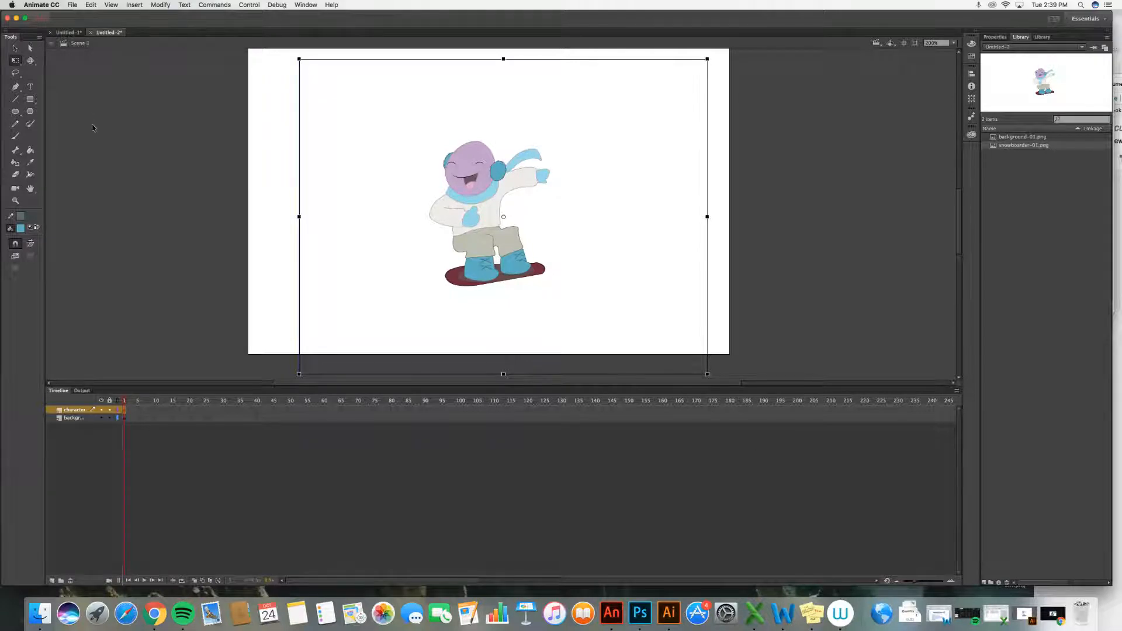
{"action": "left_click", "coordinate": [17, 48]}
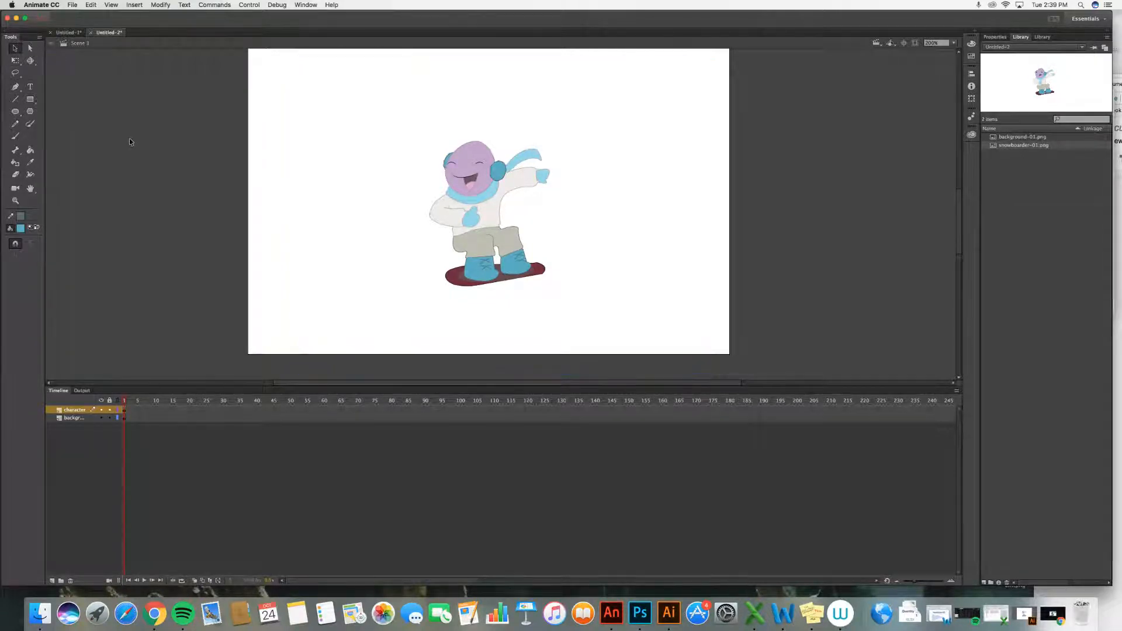
{"action": "mouse_move", "coordinate": [460, 208]}
{"action": "left_mouse_down"}
{"action": "mouse_move", "coordinate": [443, 210]}
{"action": "mouse_move", "coordinate": [469, 214]}
{"action": "left_mouse_up"}
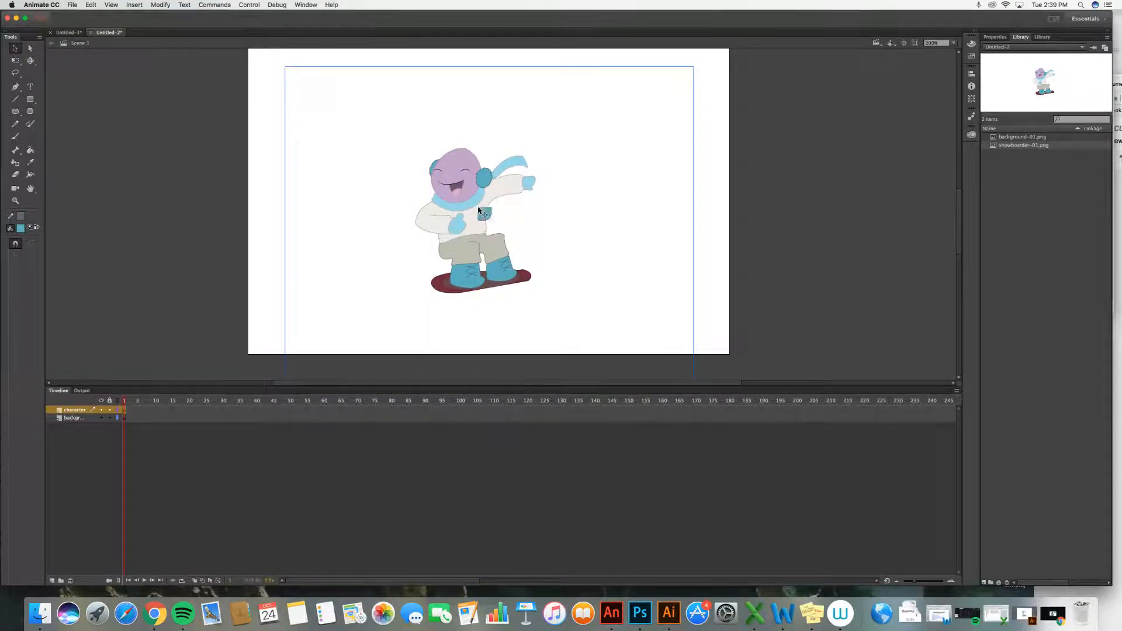
{"action": "scroll", "coordinate": [478, 209], "scroll_direction": "up", "scroll_amount": 2}
{"action": "scroll", "coordinate": [478, 209], "scroll_direction": "down", "scroll_amount": 2}
{"action": "left_click_drag", "start_coordinate": [478, 209], "coordinate": [486, 204]}
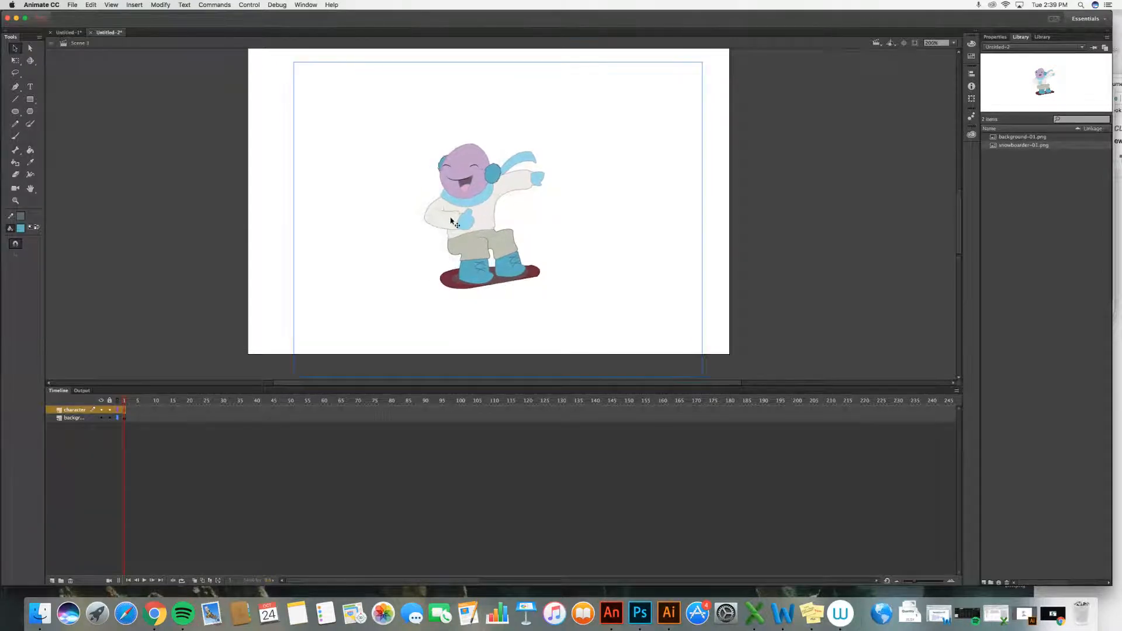
Step: Insert a keyframe at frame 240 of the character layer
{"action": "left_click_drag", "start_coordinate": [125, 416], "coordinate": [128, 413]}
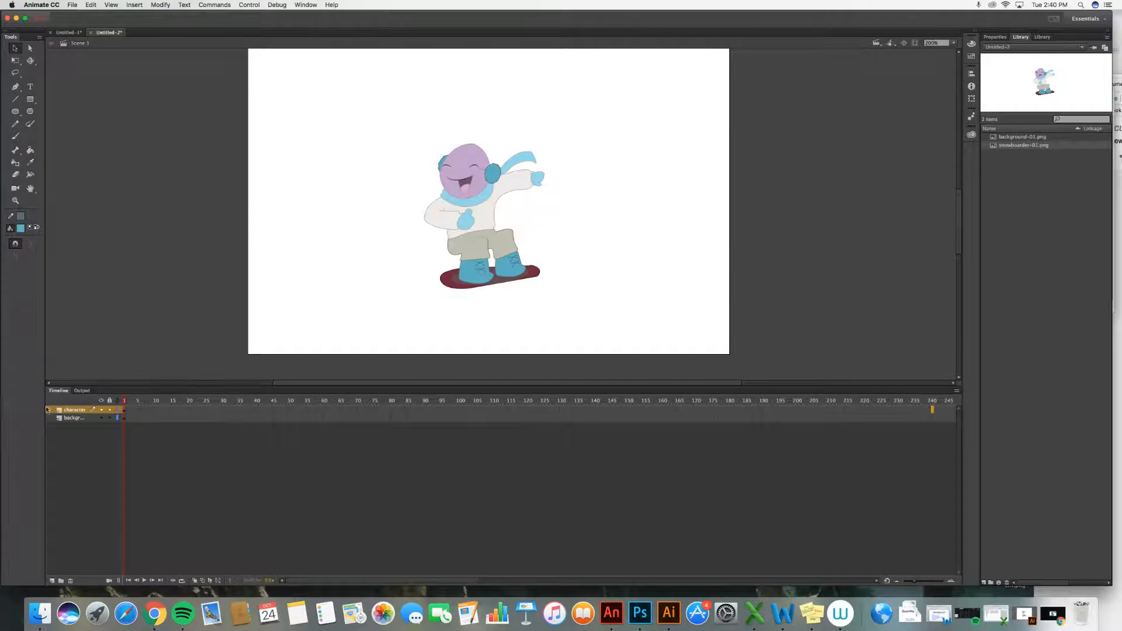
{"action": "left_click", "coordinate": [129, 7]}
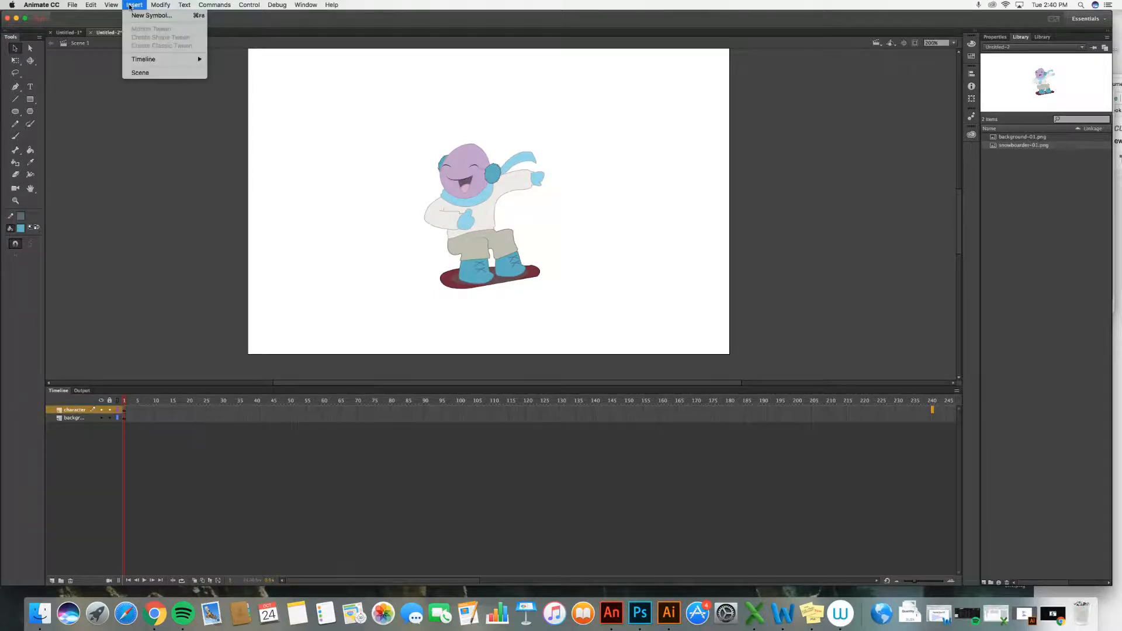
{"action": "mouse_move", "coordinate": [188, 59]}
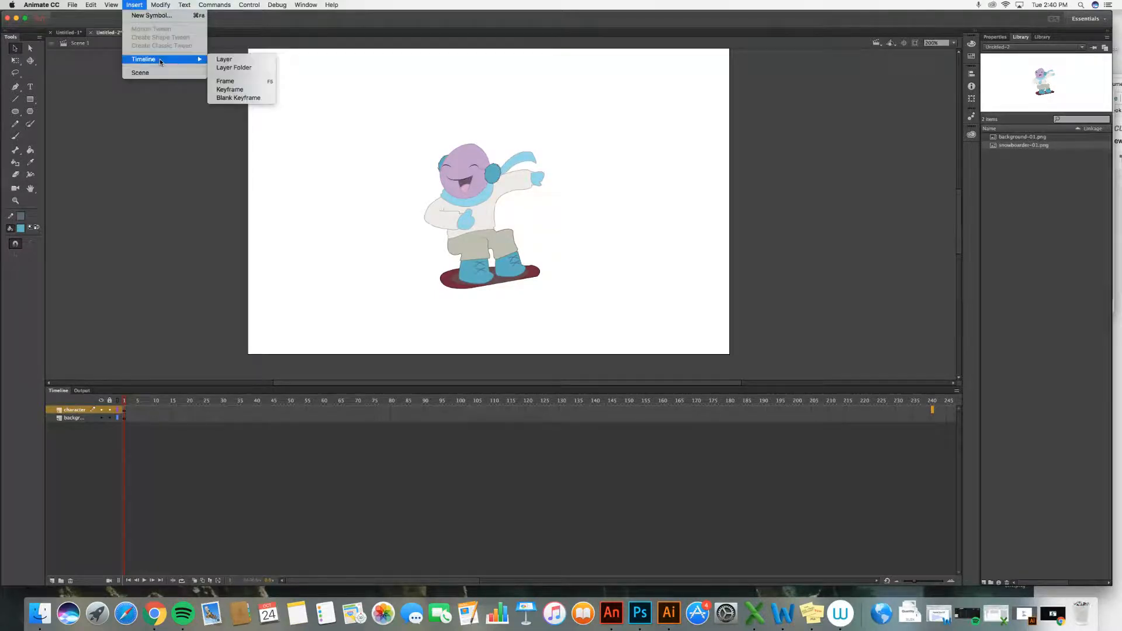
{"action": "left_click", "coordinate": [246, 89]}
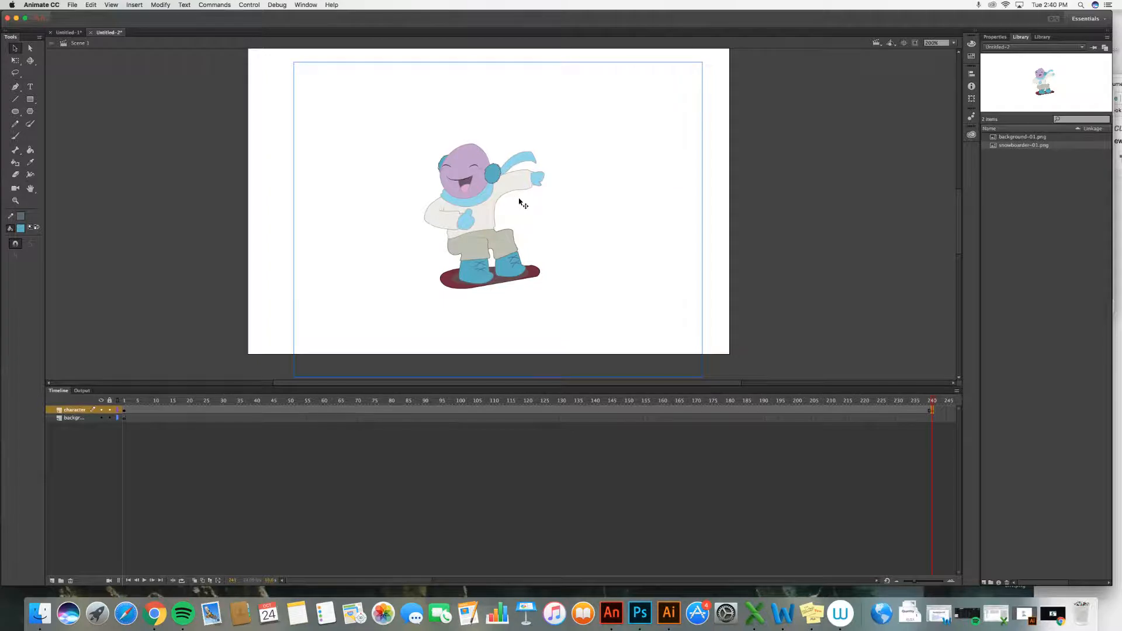
Step: Try shifting the snowboarder sideways at frame 240 and compare its position with frame 1
{"action": "left_click", "coordinate": [124, 412]}
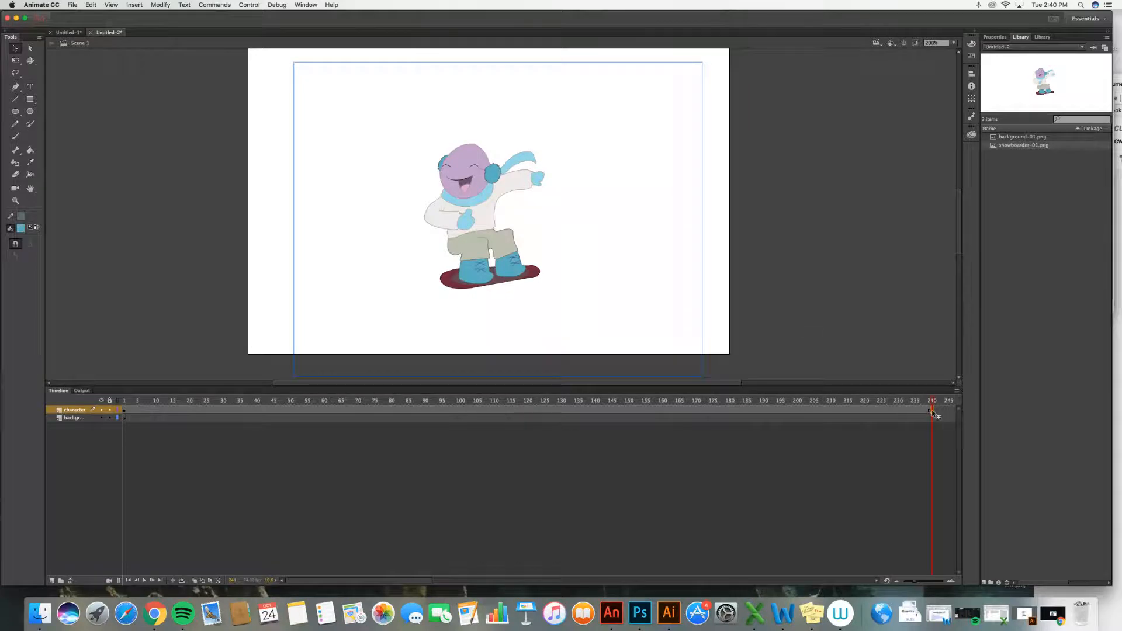
{"action": "left_click_drag", "start_coordinate": [484, 210], "coordinate": [507, 202]}
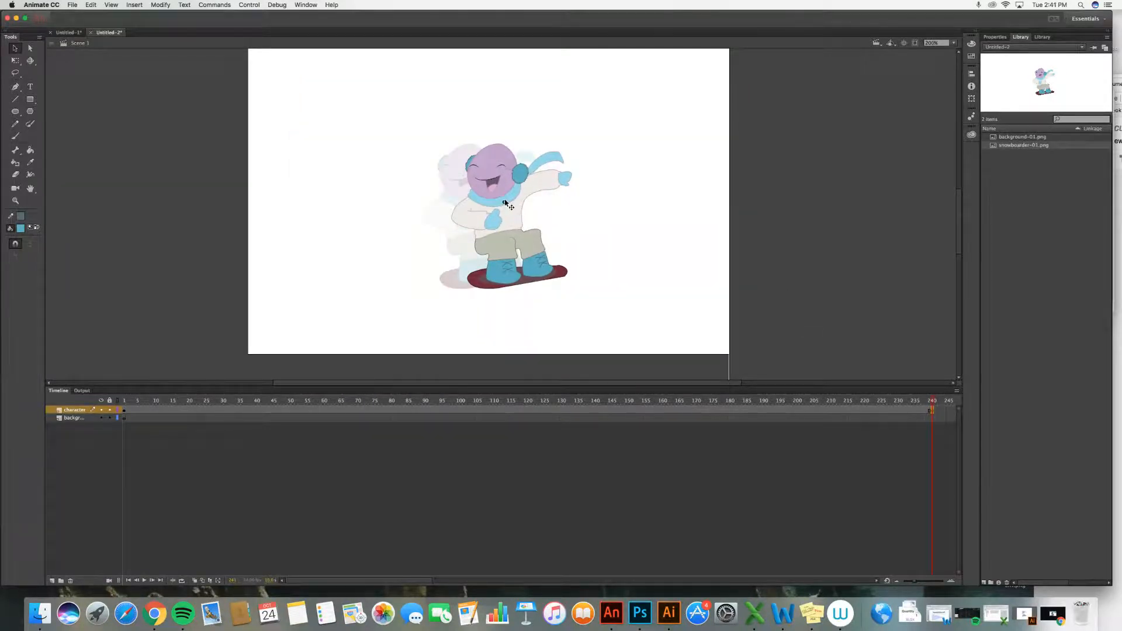
{"action": "left_click", "coordinate": [124, 412]}
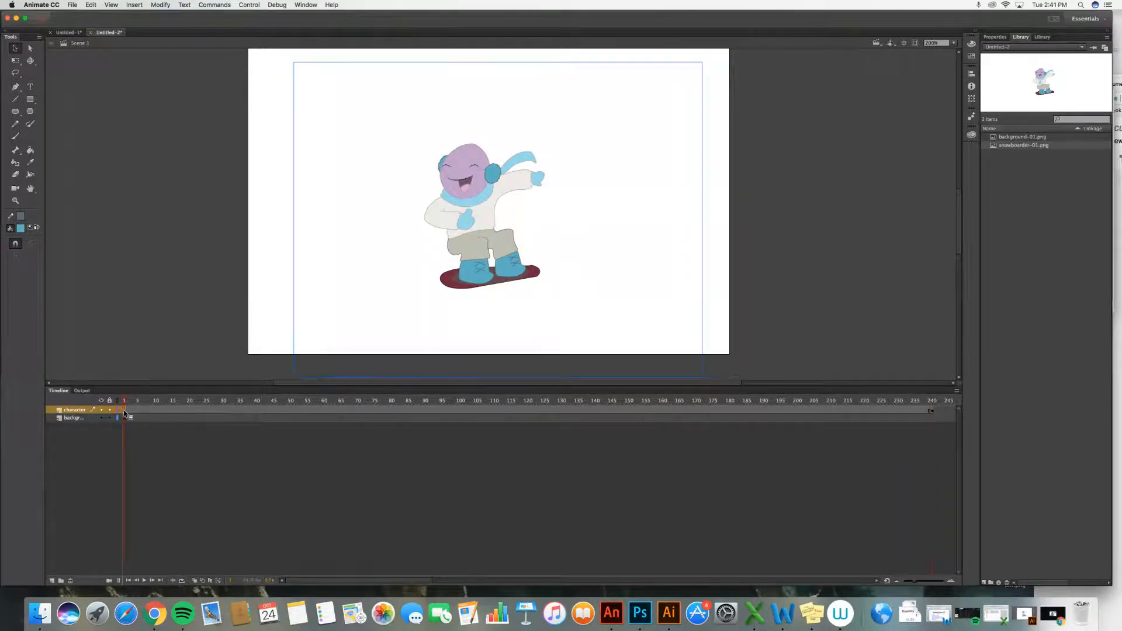
{"action": "left_click", "coordinate": [930, 412]}
{"action": "left_click_drag", "start_coordinate": [495, 221], "coordinate": [488, 222]}
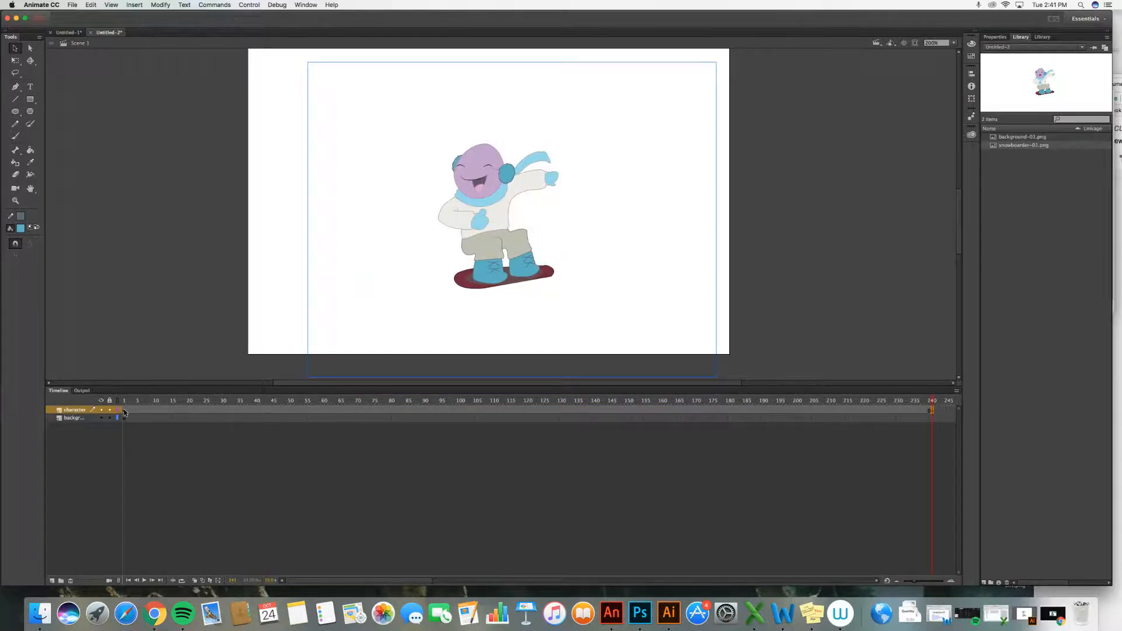
{"action": "left_click", "coordinate": [124, 412]}
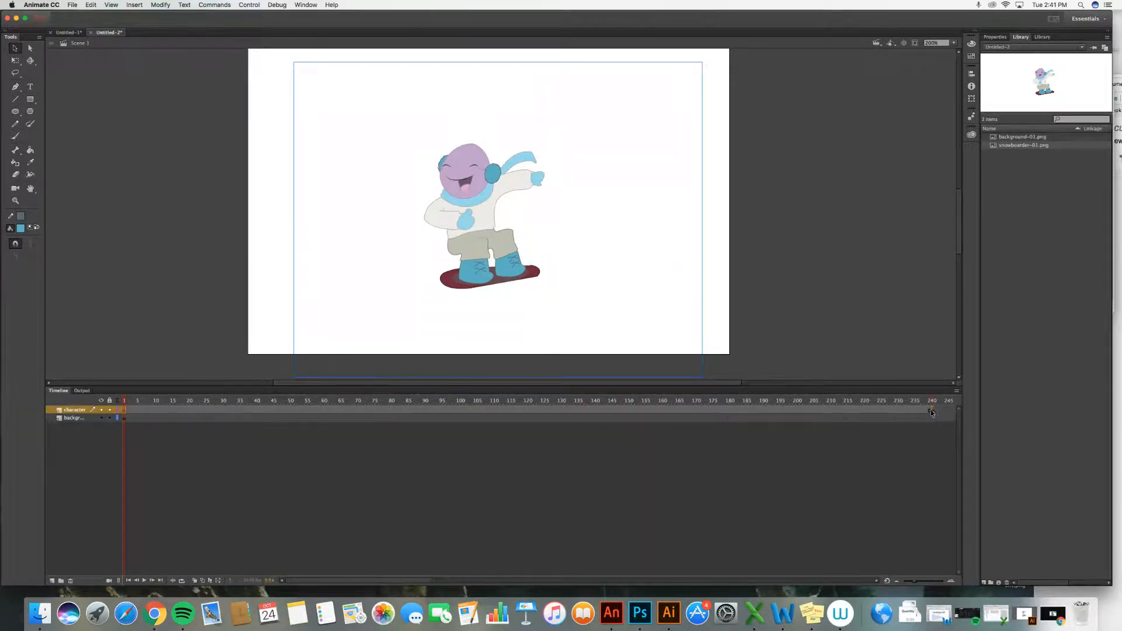
{"action": "left_click", "coordinate": [931, 412]}
{"action": "left_click_drag", "start_coordinate": [467, 219], "coordinate": [450, 217]}
Step: Lock the character layer to protect the snowboarder from accidental movement
{"action": "left_click", "coordinate": [932, 410]}
{"action": "left_click", "coordinate": [791, 275]}
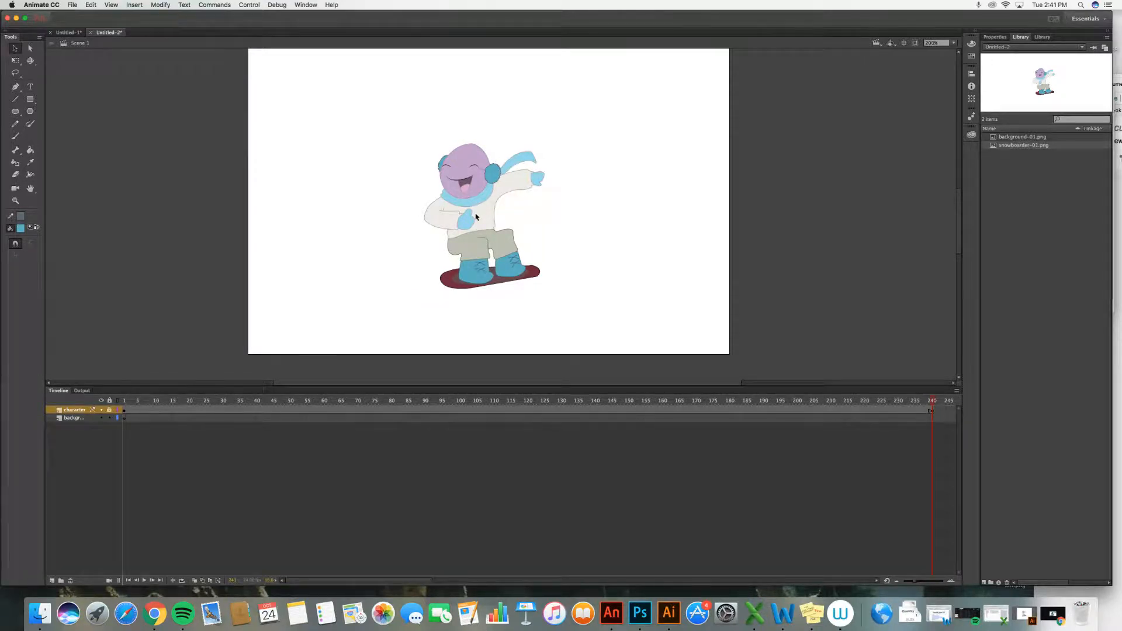
{"action": "scroll", "coordinate": [166, 267], "scroll_direction": "up", "scroll_amount": 2}
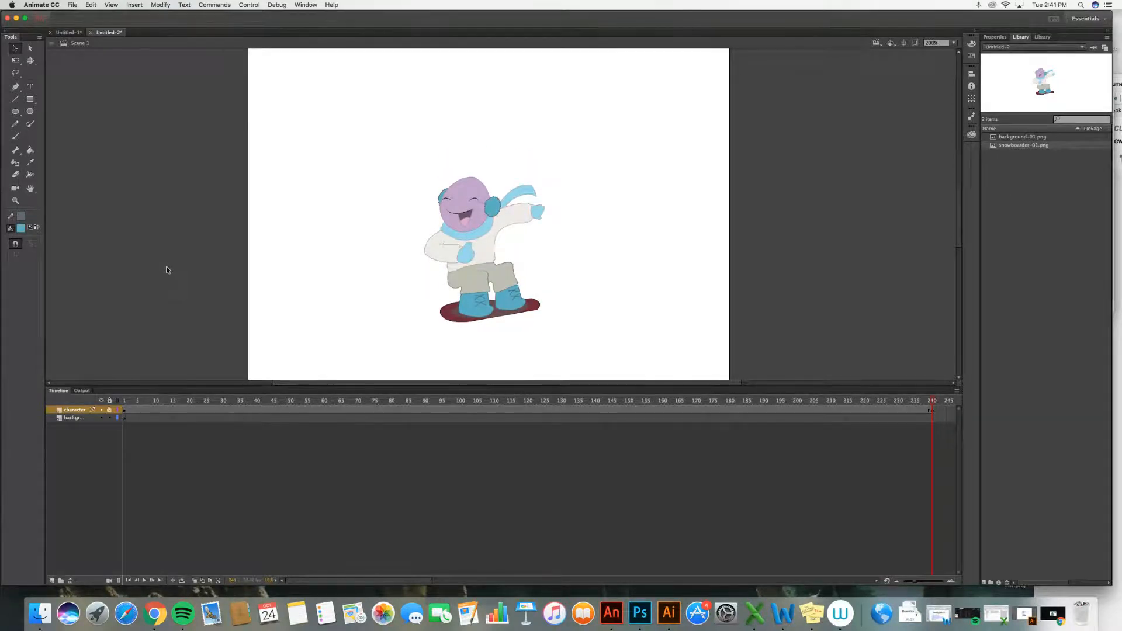
Step: Place the background image from the library on frame 1 of the background layer, its right edge aligned with the stage's right edge
{"action": "key", "text": "super+1"}
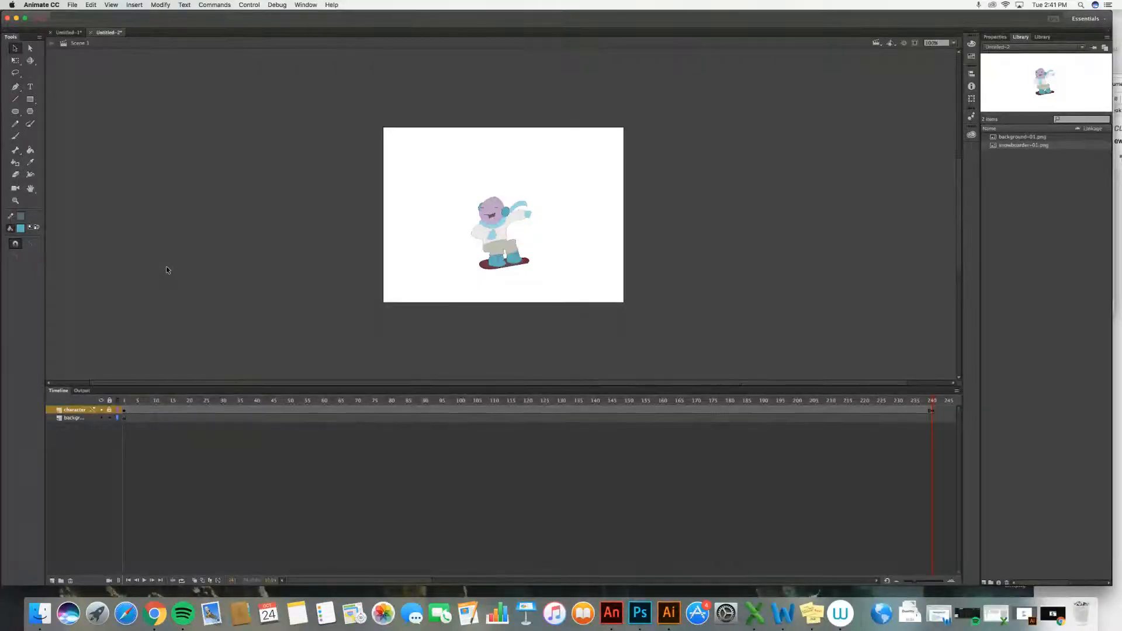
{"action": "left_click", "coordinate": [67, 419]}
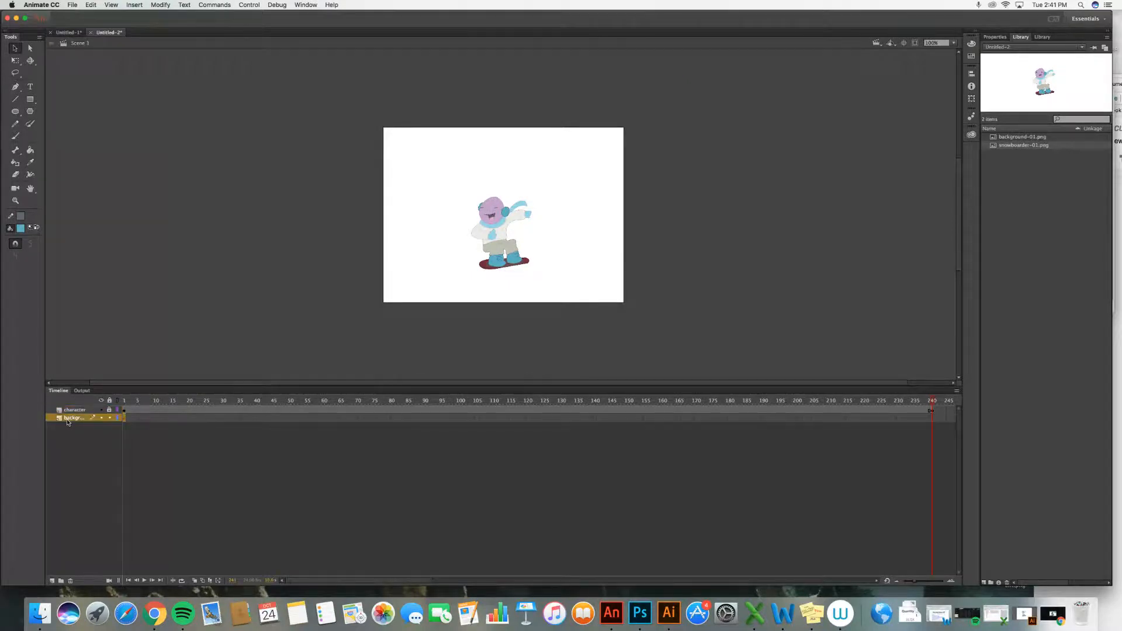
{"action": "left_click", "coordinate": [124, 418]}
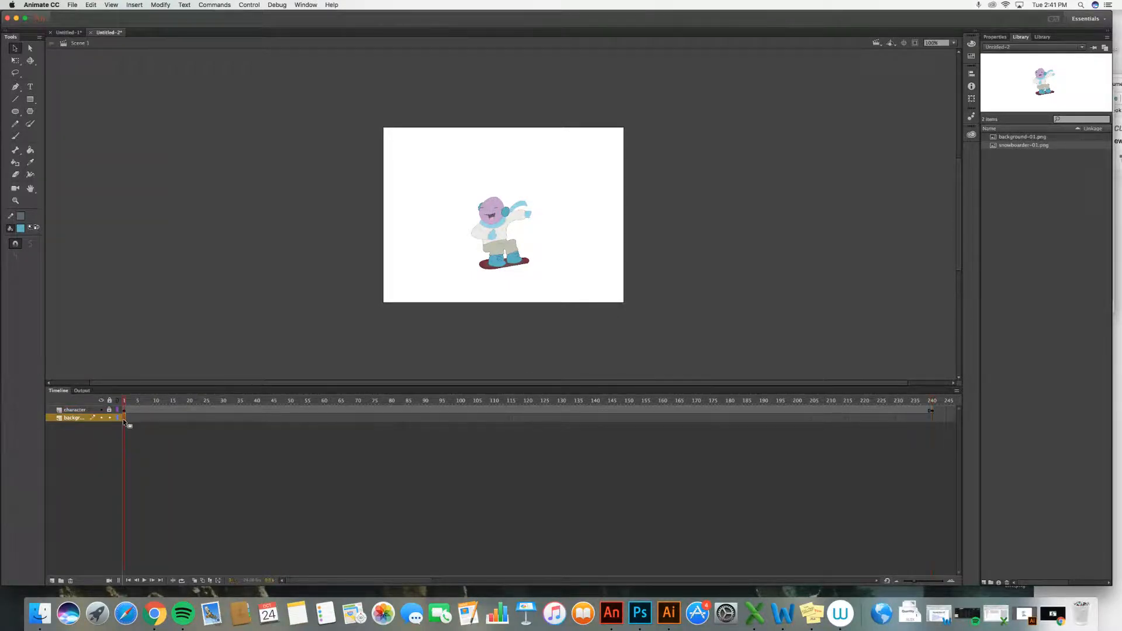
{"action": "left_click", "coordinate": [1038, 138]}
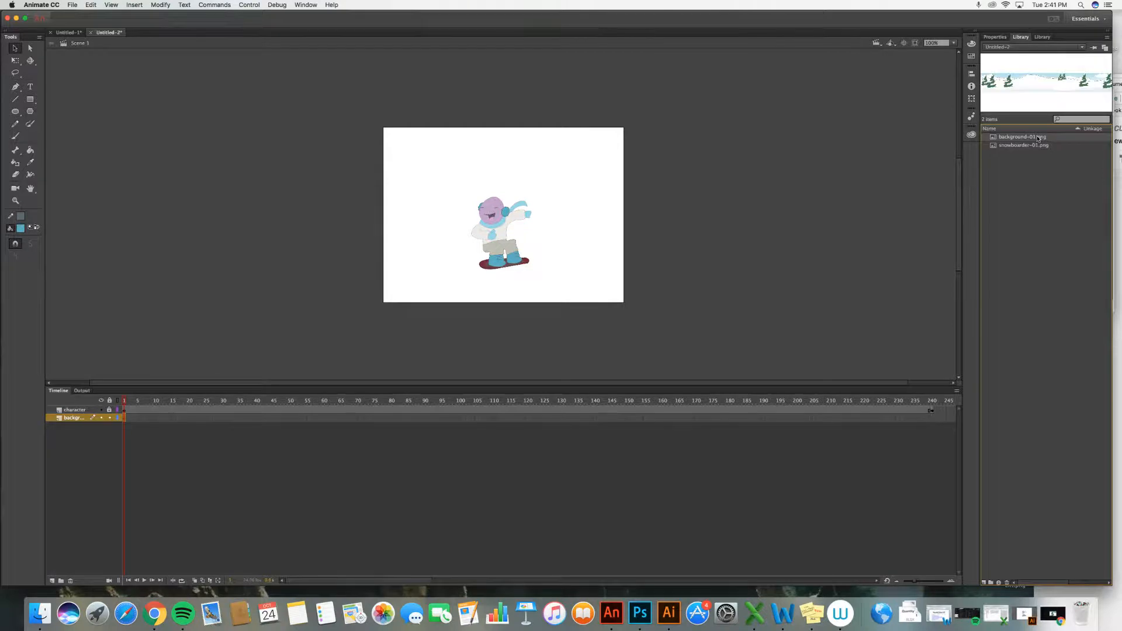
{"action": "left_click_drag", "start_coordinate": [1039, 138], "coordinate": [575, 244]}
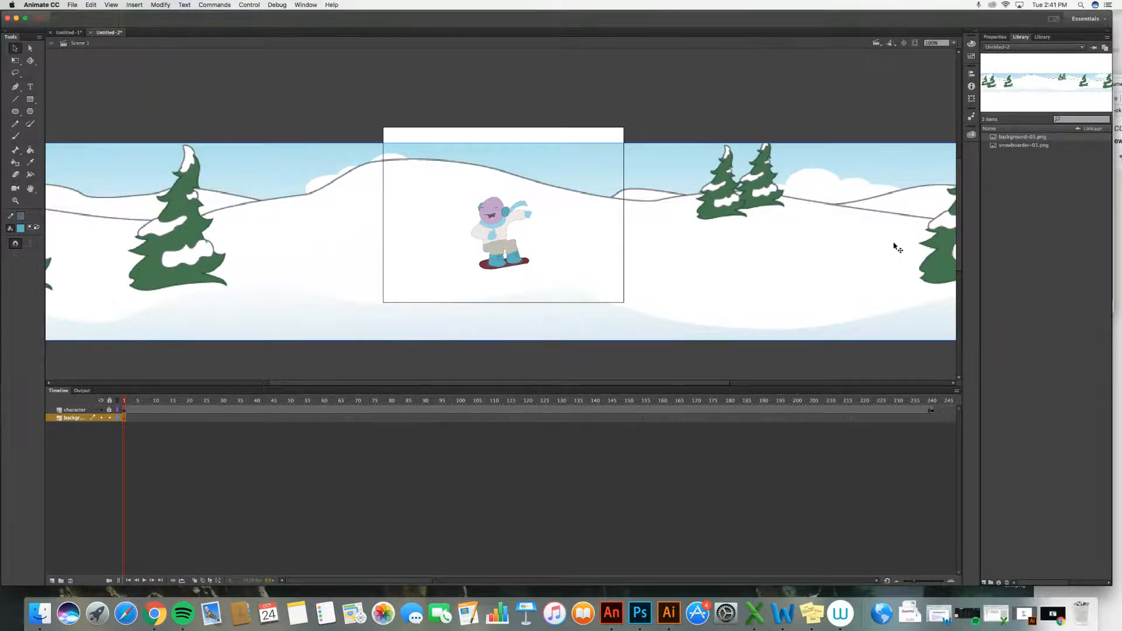
{"action": "left_click_drag", "start_coordinate": [894, 245], "coordinate": [524, 231]}
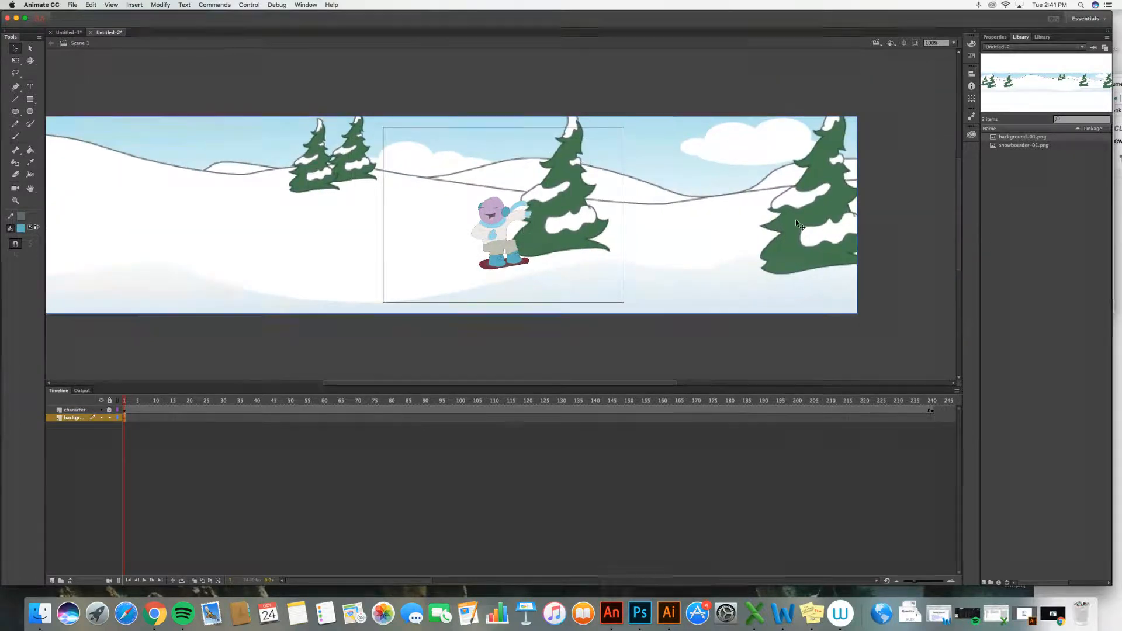
{"action": "left_click_drag", "start_coordinate": [795, 219], "coordinate": [561, 219]}
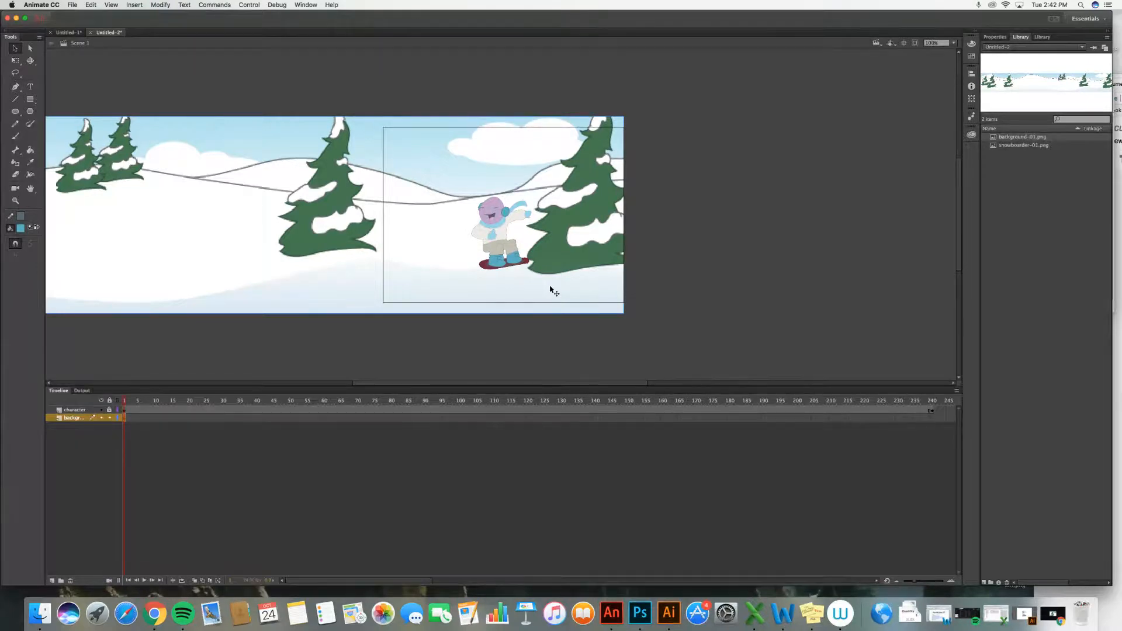
Step: Scale the background image down to about the stage height and realign its right edge with the stage's right edge
{"action": "left_click", "coordinate": [15, 60]}
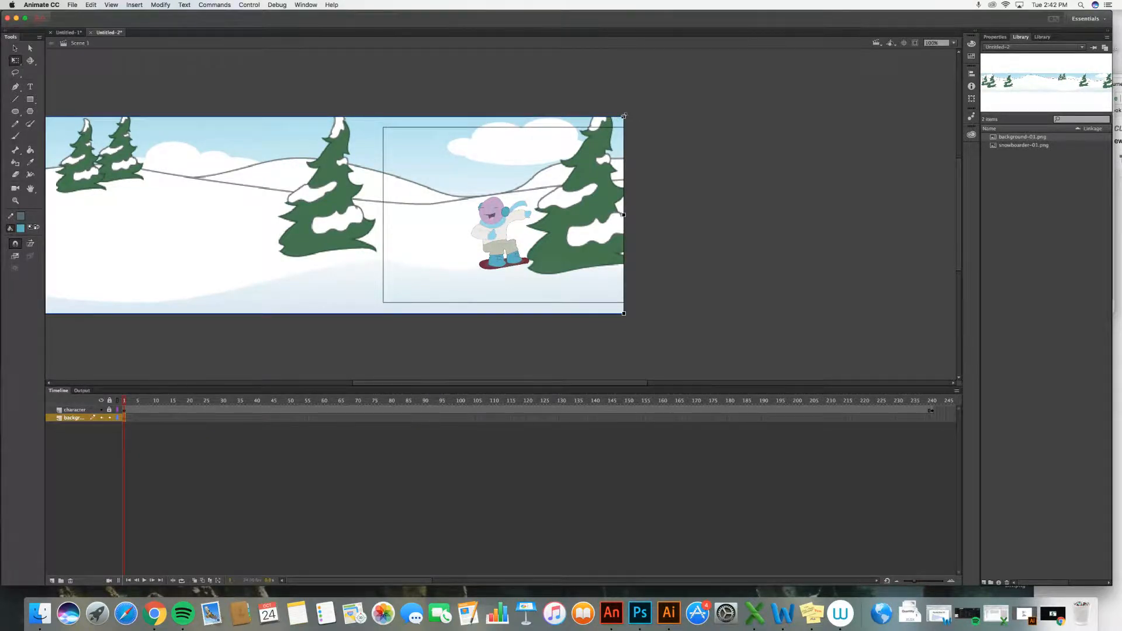
{"action": "left_click_drag", "start_coordinate": [623, 116], "coordinate": [611, 124]}
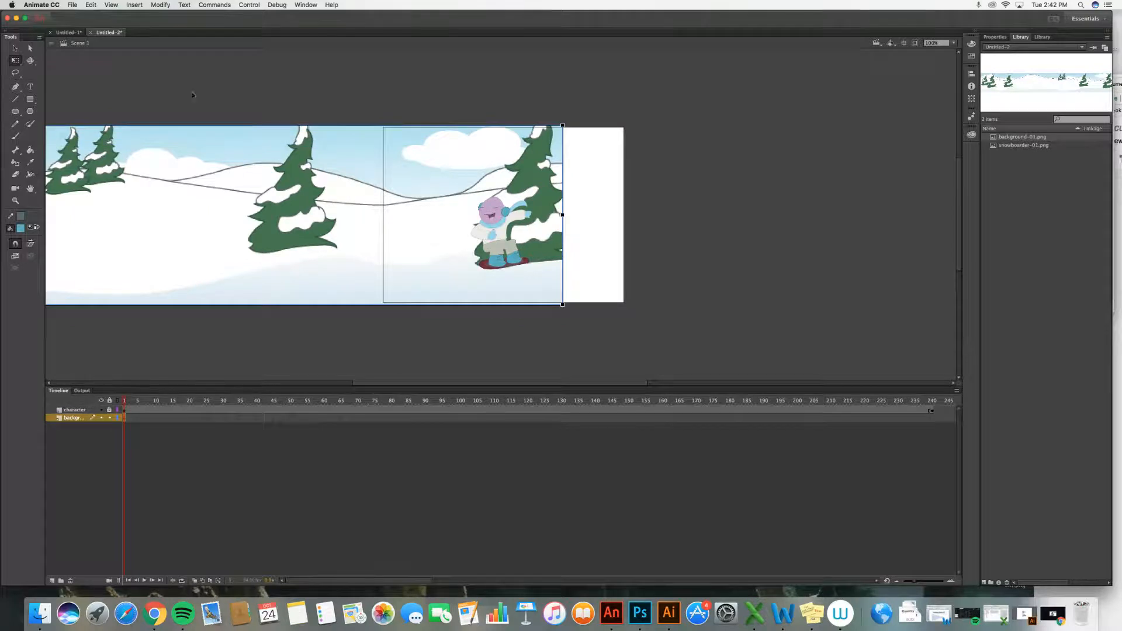
{"action": "key", "text": "v"}
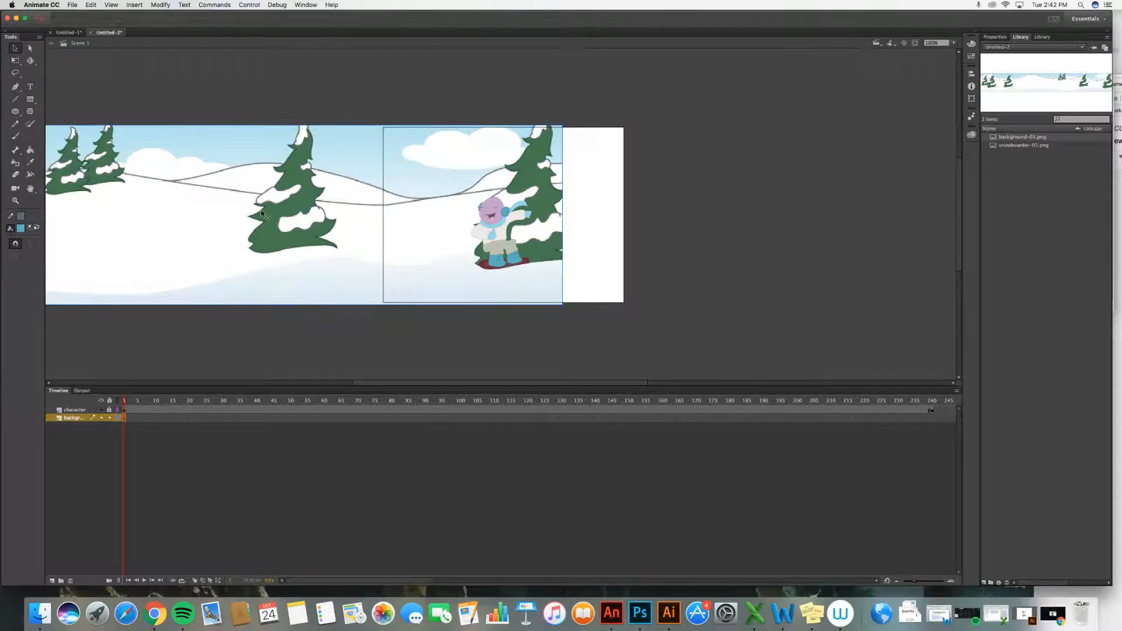
{"action": "left_click_drag", "start_coordinate": [262, 215], "coordinate": [325, 214]}
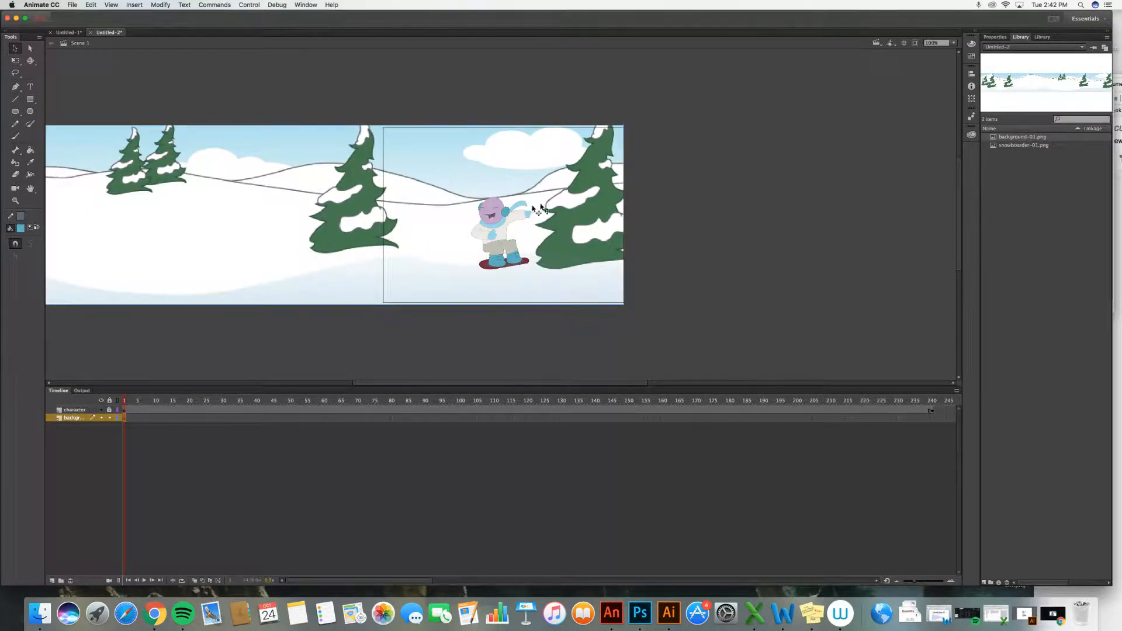
{"action": "left_click", "coordinate": [703, 200]}
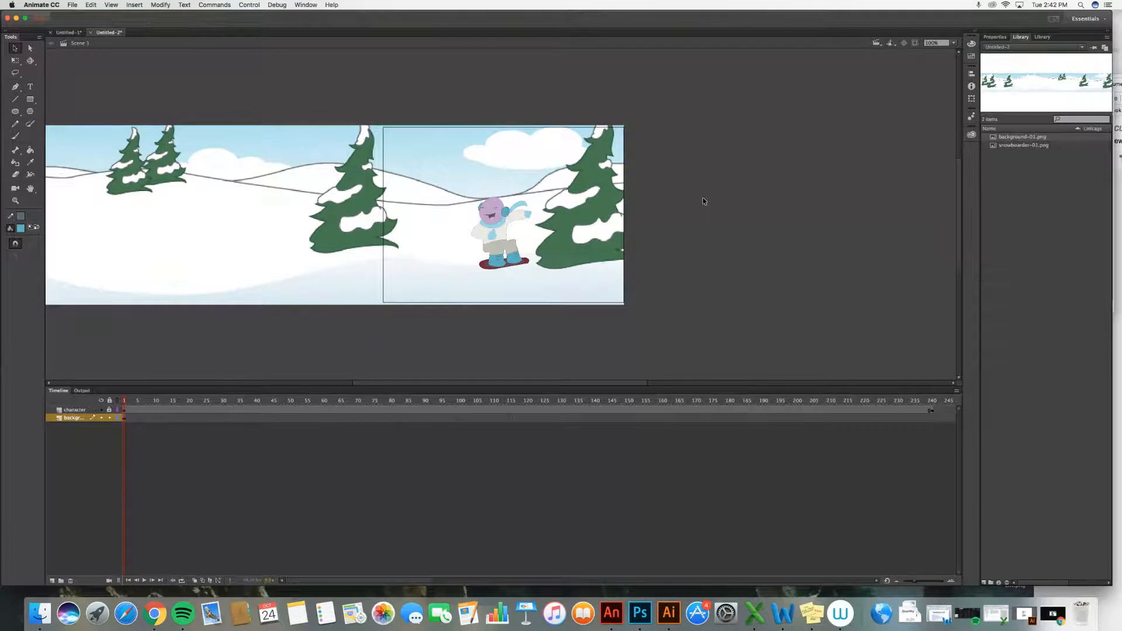
Step: Insert a keyframe at frame 240 of the background layer
{"action": "left_click", "coordinate": [123, 419]}
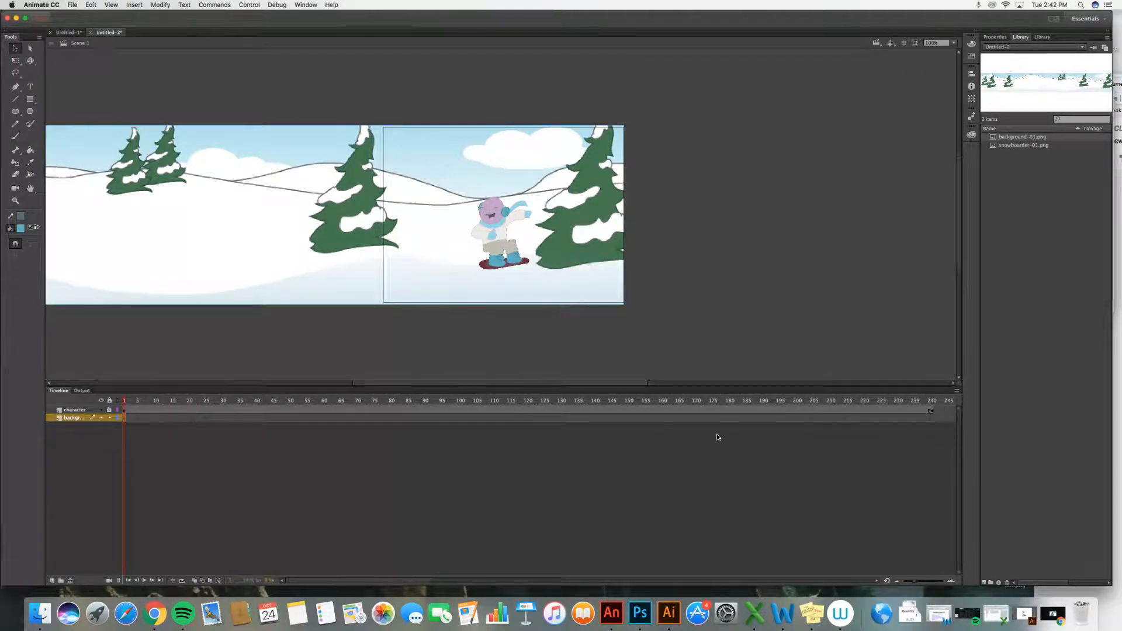
{"action": "left_click", "coordinate": [933, 419]}
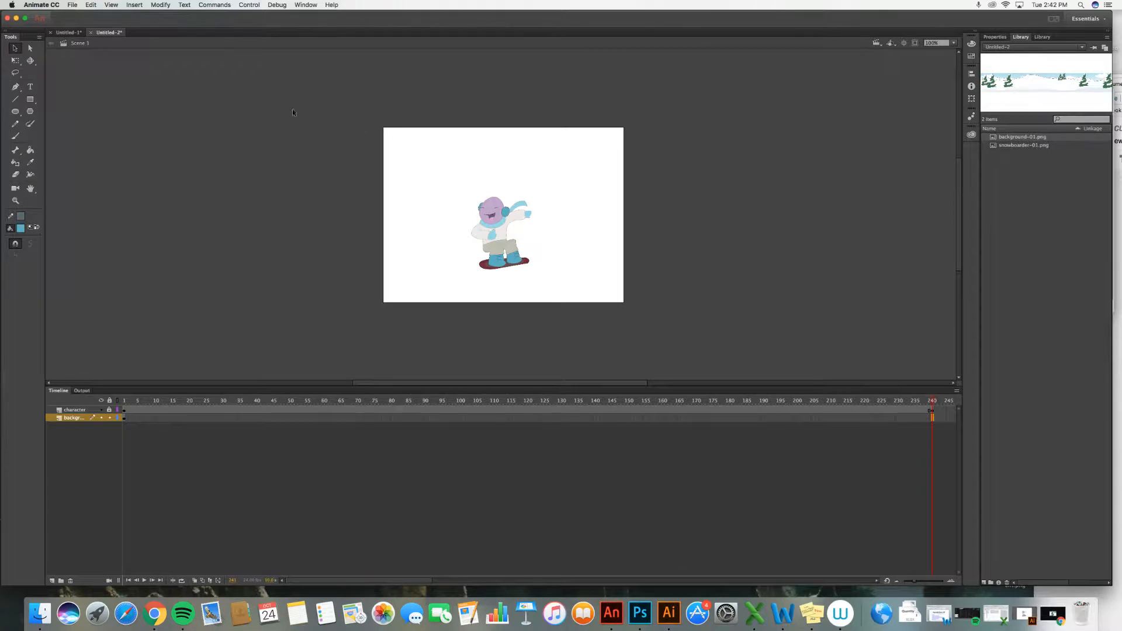
{"action": "left_click", "coordinate": [134, 5]}
{"action": "mouse_move", "coordinate": [178, 59]}
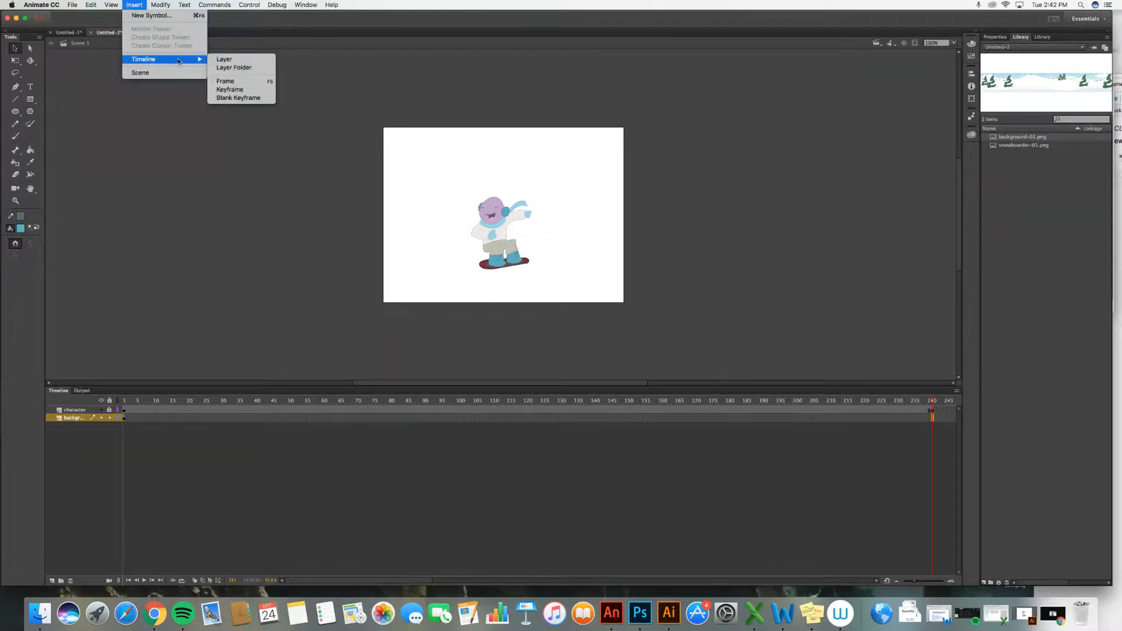
{"action": "left_click", "coordinate": [237, 90]}
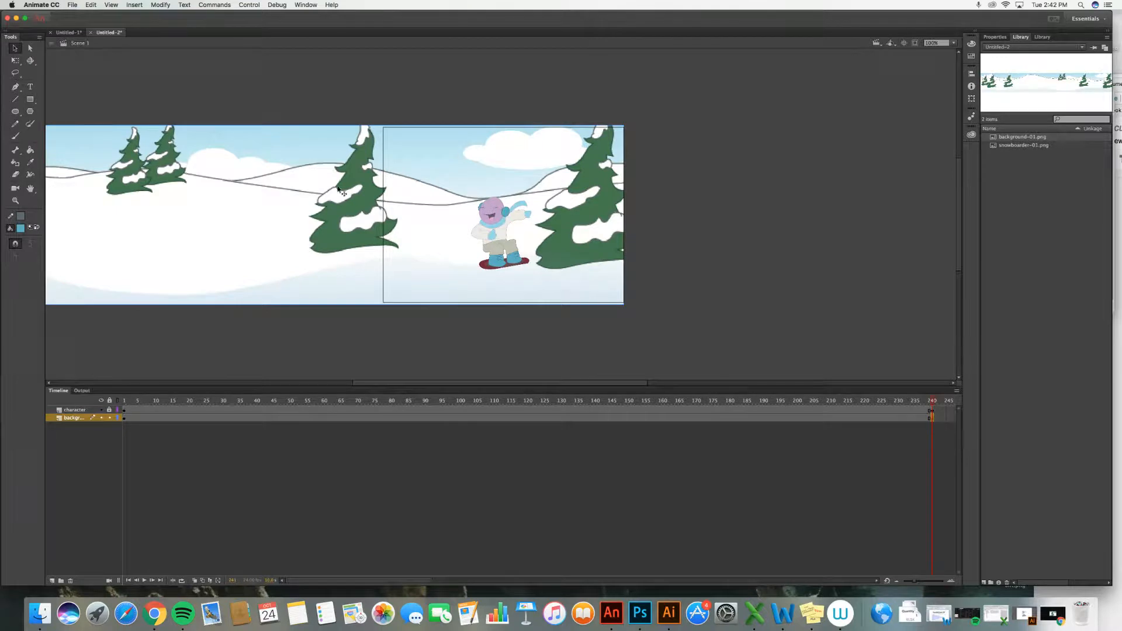
Step: Slide the background at frame 240 sideways until its left edge aligns with the stage's left edge
{"action": "left_click", "coordinate": [123, 418]}
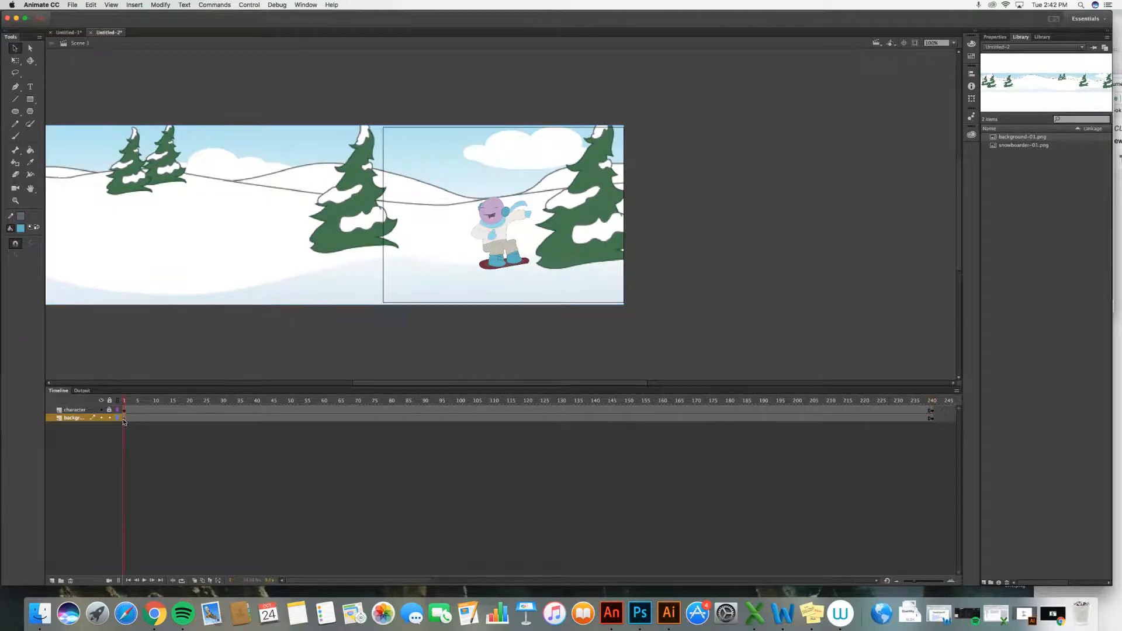
{"action": "left_click", "coordinate": [930, 418]}
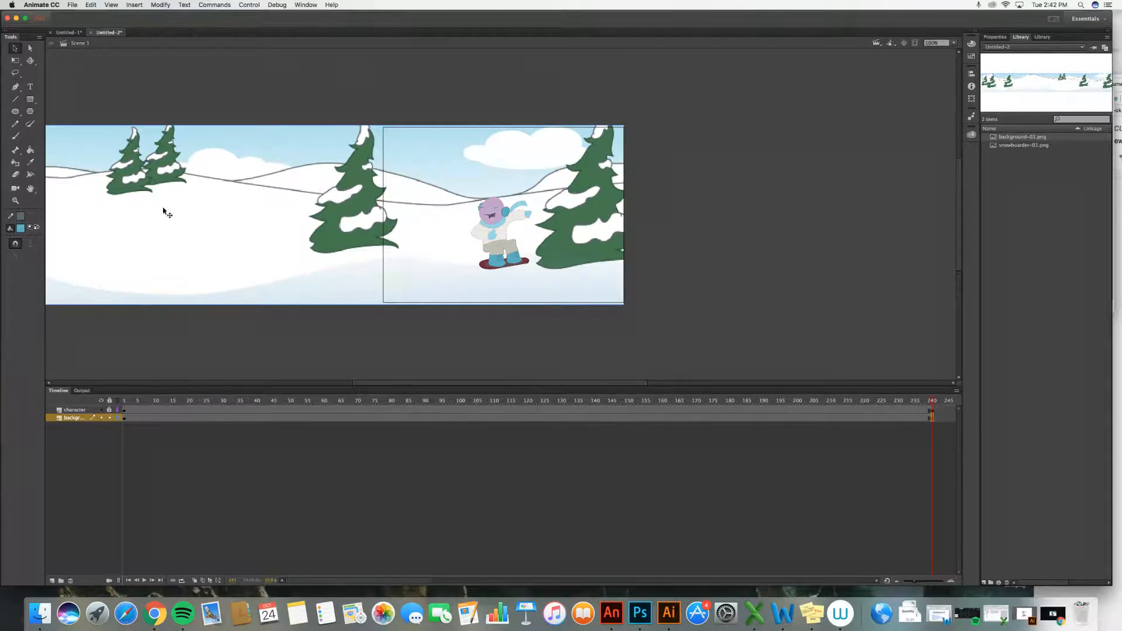
{"action": "left_click_drag", "start_coordinate": [156, 216], "coordinate": [437, 214]}
{"action": "left_click_drag", "start_coordinate": [62, 231], "coordinate": [397, 241]}
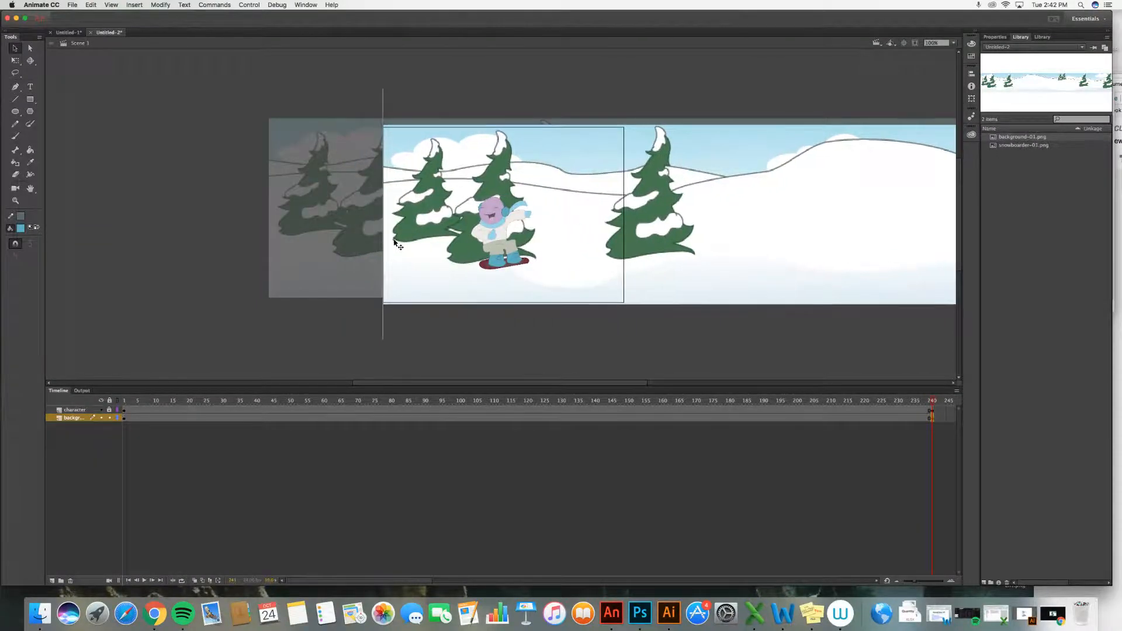
{"action": "left_click", "coordinate": [310, 231]}
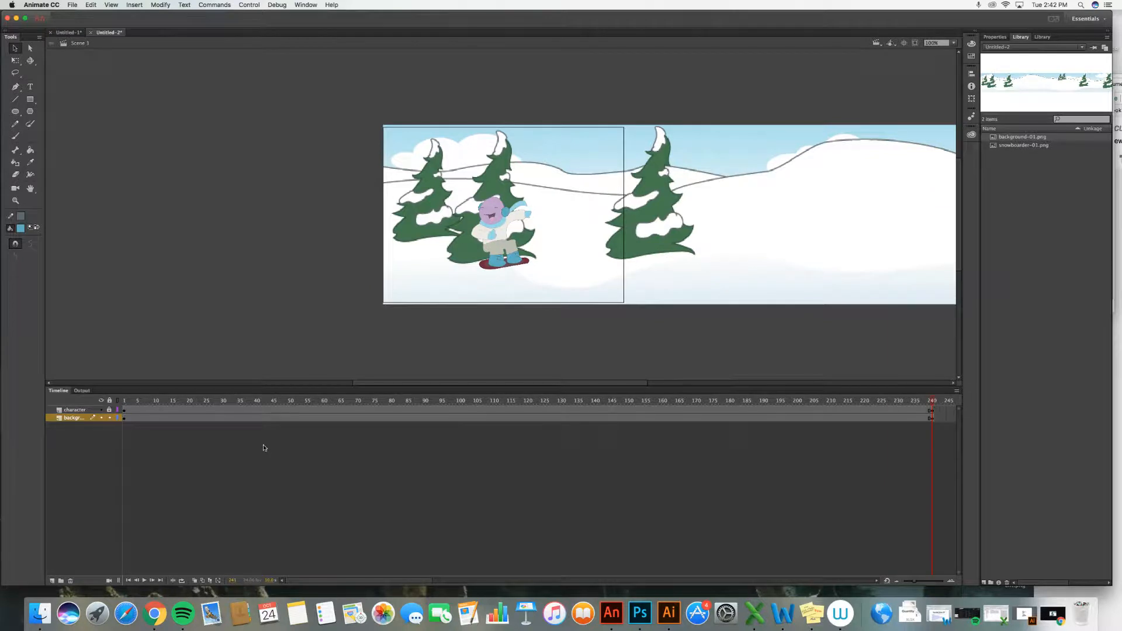
Step: Play the timeline and compare the background's position at frames 1 and 240
{"action": "left_click", "coordinate": [124, 418]}
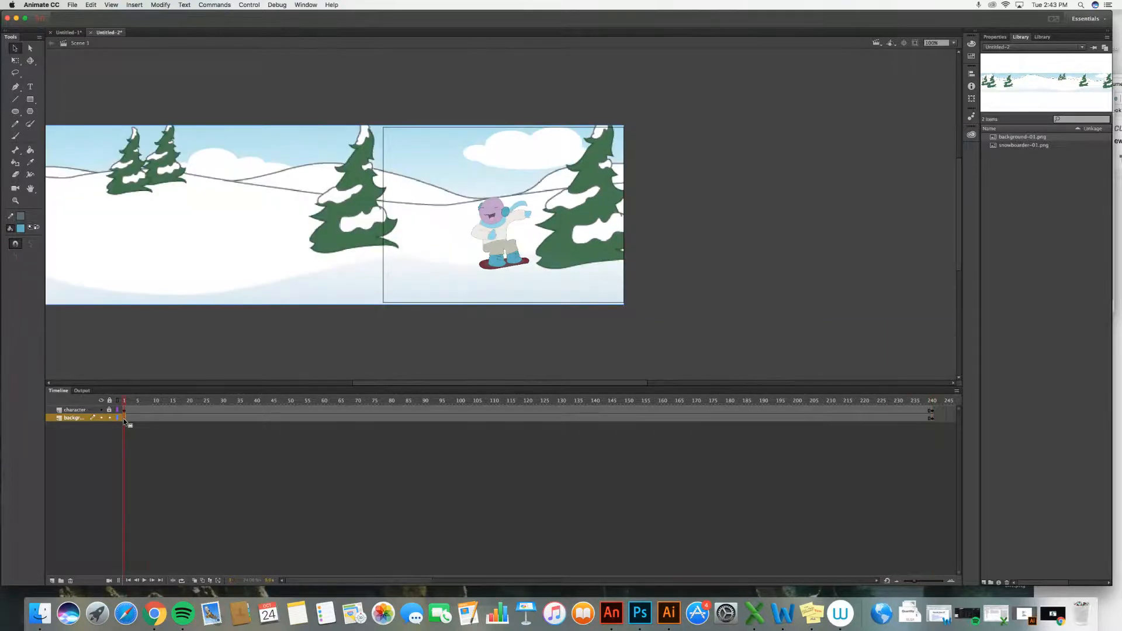
{"action": "left_click", "coordinate": [933, 418]}
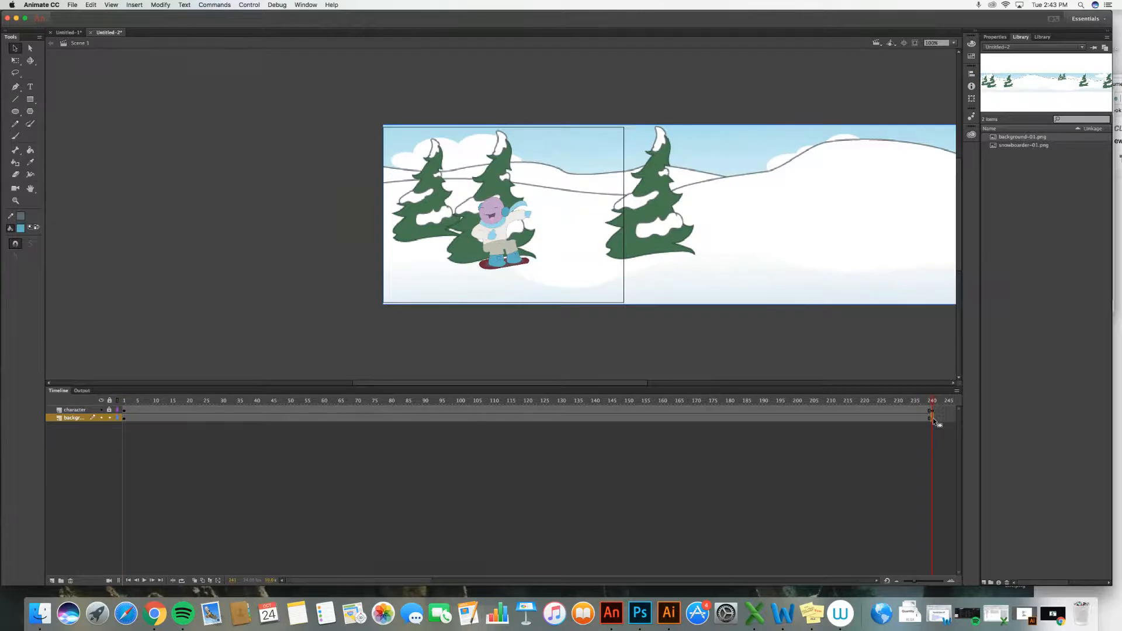
{"action": "left_click", "coordinate": [134, 403]}
{"action": "left_click", "coordinate": [145, 581]}
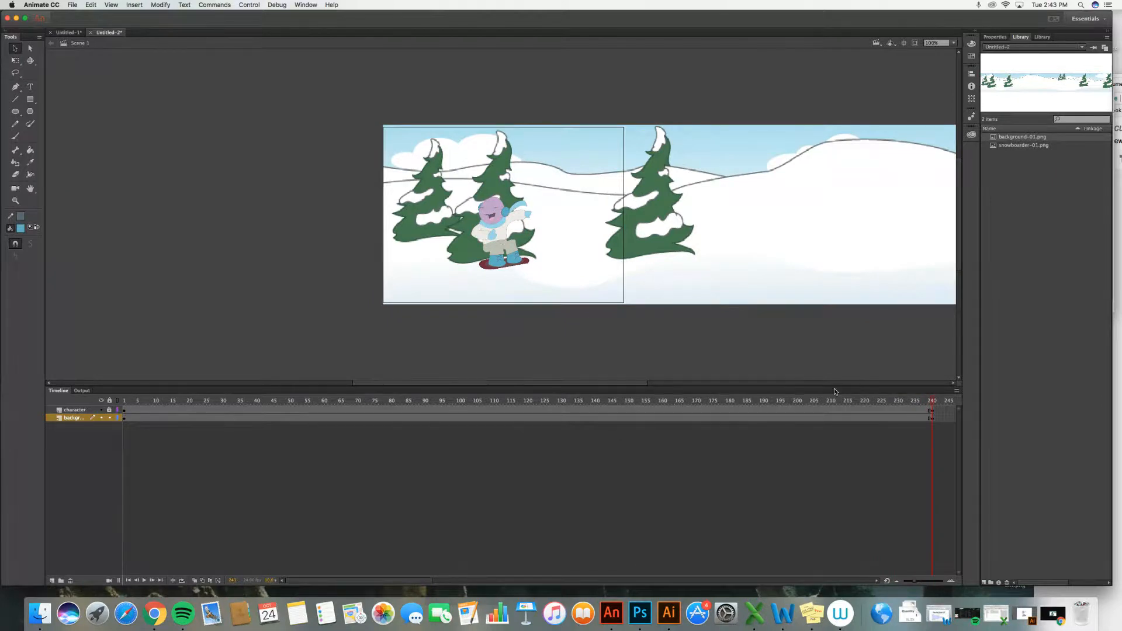
{"action": "left_click", "coordinate": [933, 420]}
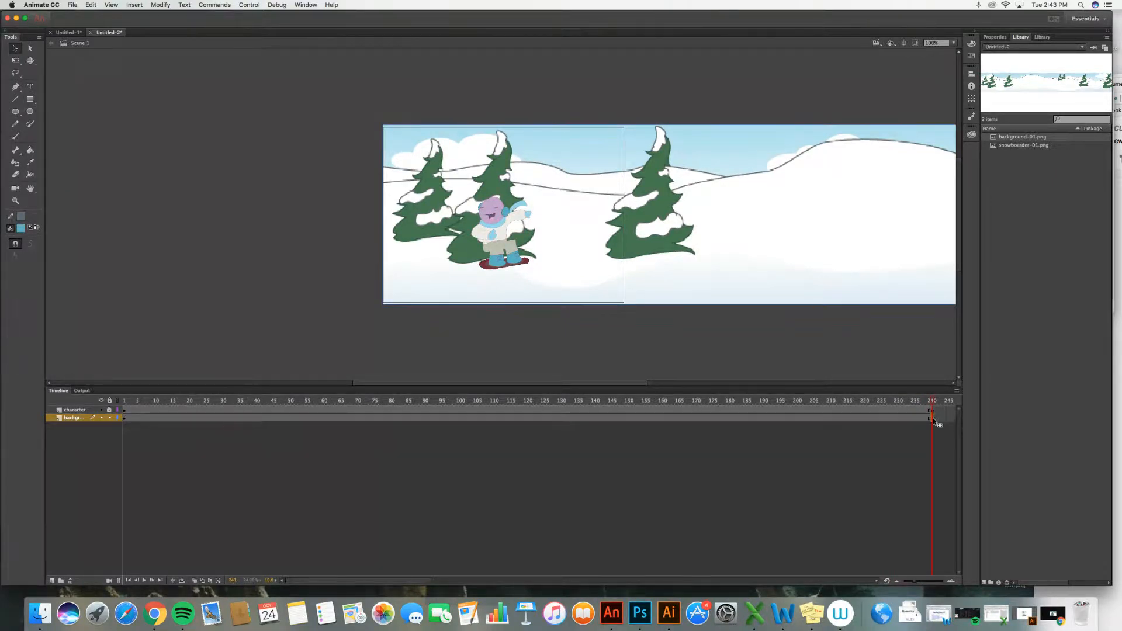
{"action": "left_click", "coordinate": [120, 418]}
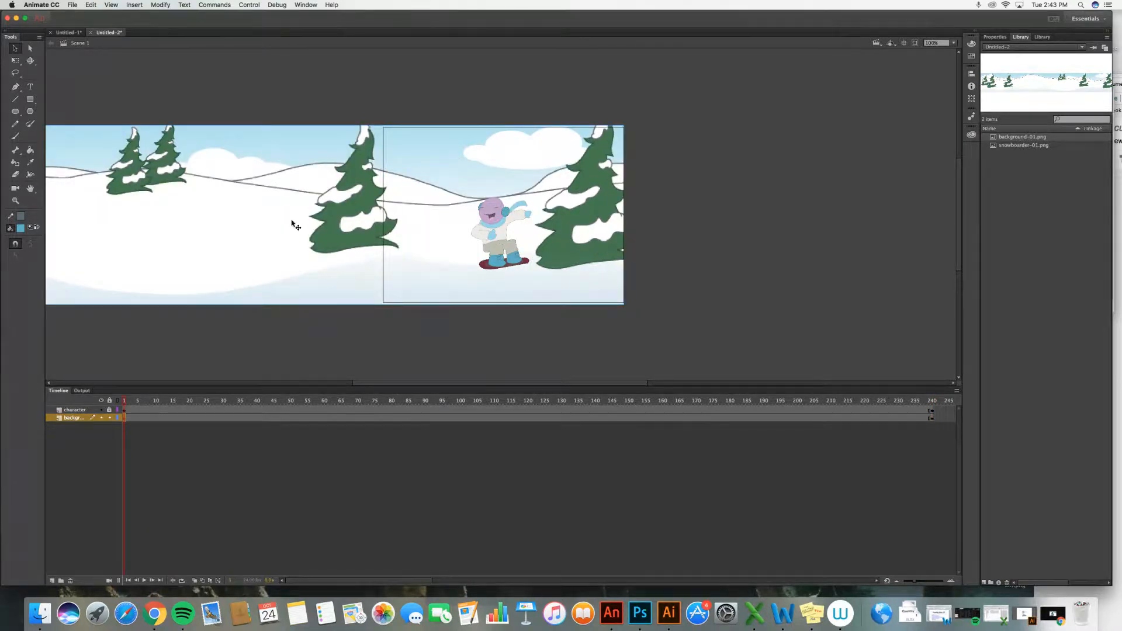
{"action": "left_click", "coordinate": [932, 418]}
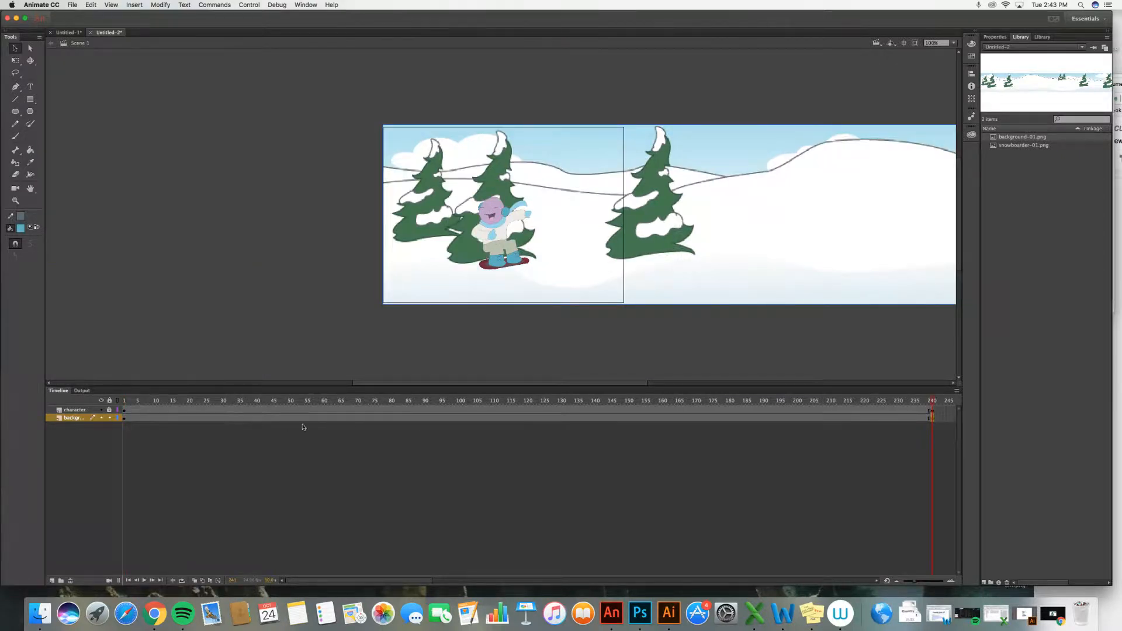
Step: Create a classic tween between the keyframes at frames 1 and 240 of the background layer
{"action": "left_click", "coordinate": [525, 420]}
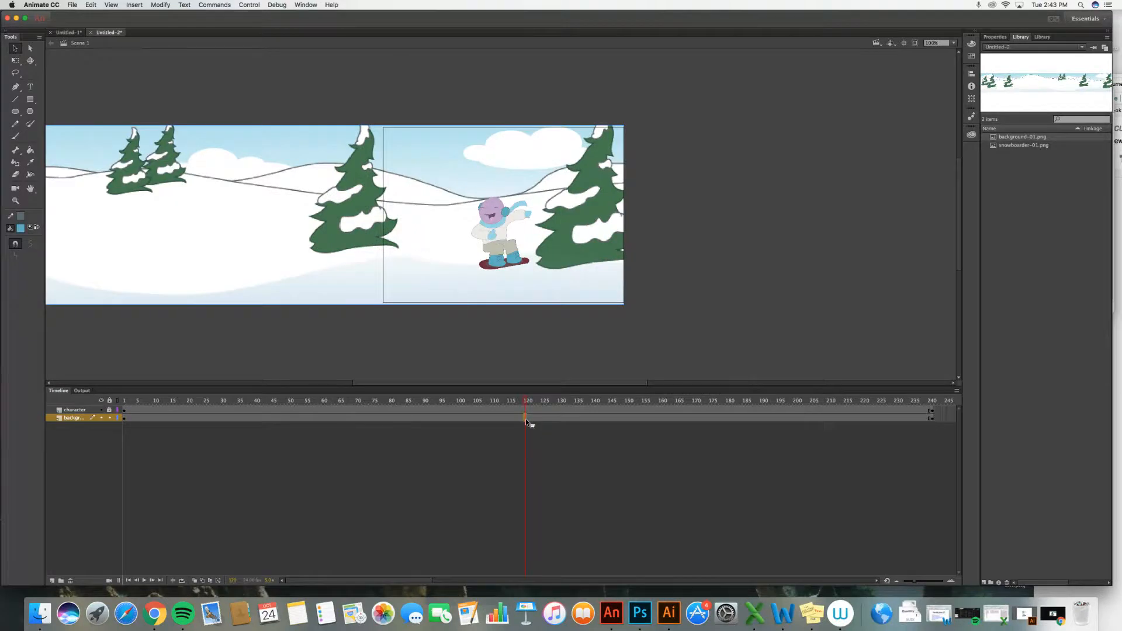
{"action": "right_click", "coordinate": [526, 420]}
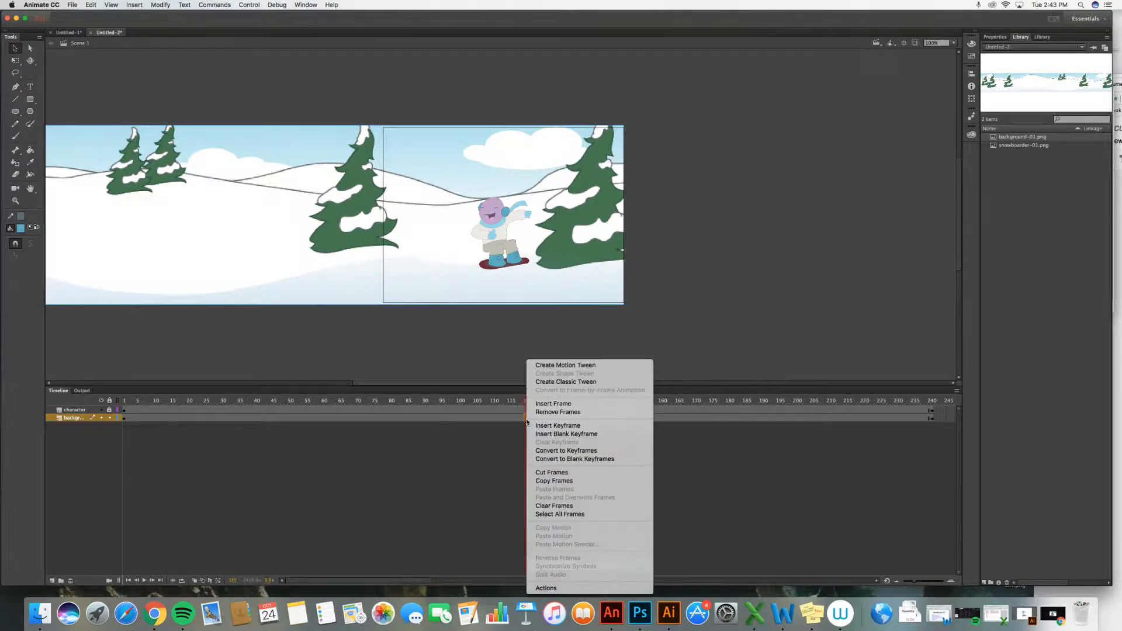
{"action": "left_click", "coordinate": [547, 383]}
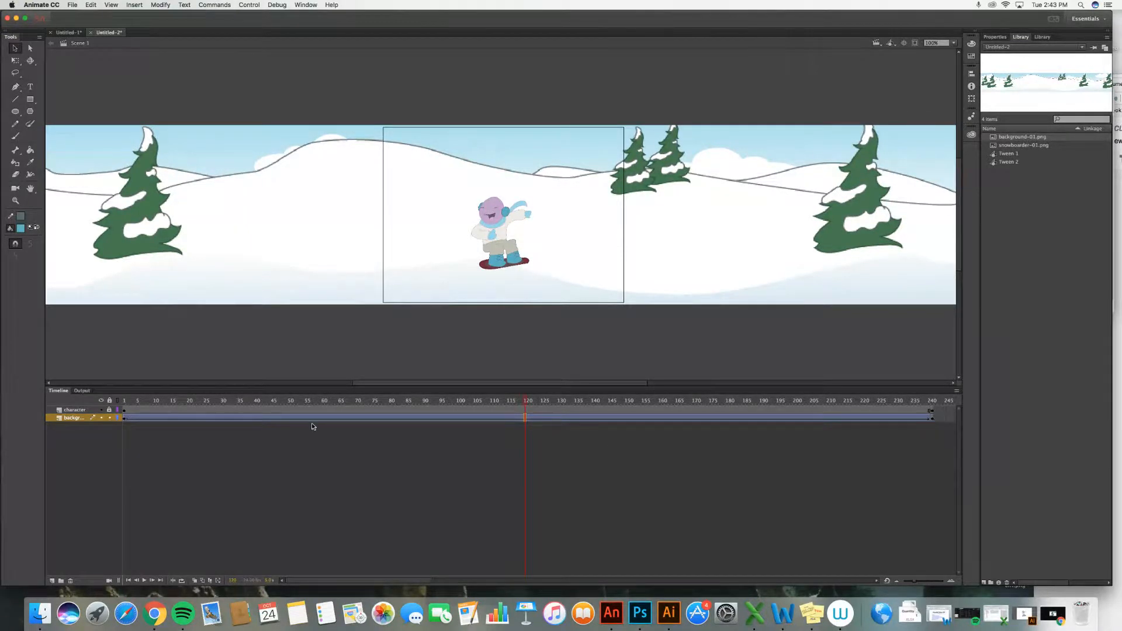
Step: Preview the scrolling background from frame 1 on the timeline and as a test movie in Animate
{"action": "left_click", "coordinate": [124, 401]}
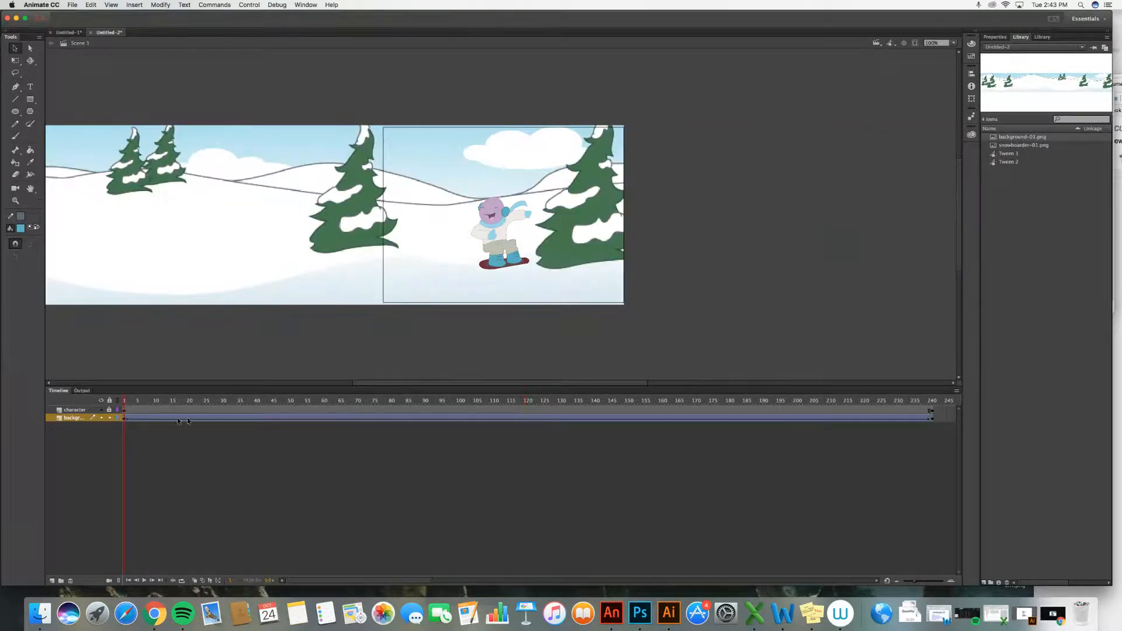
{"action": "left_click", "coordinate": [145, 581]}
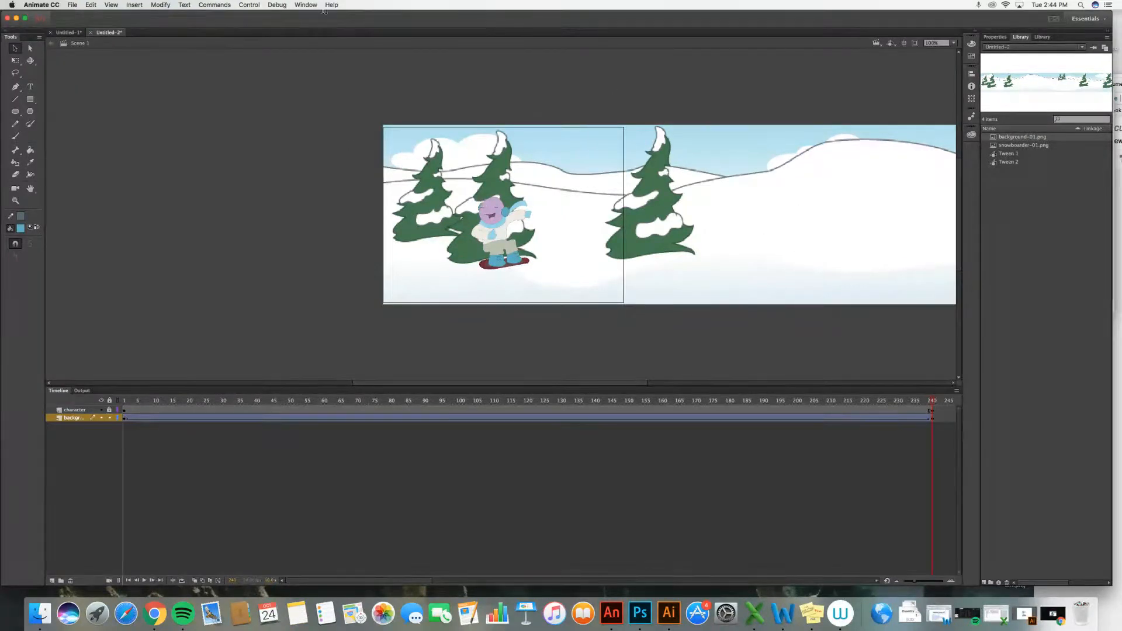
{"action": "left_click", "coordinate": [244, 6]}
{"action": "mouse_move", "coordinate": [271, 78]}
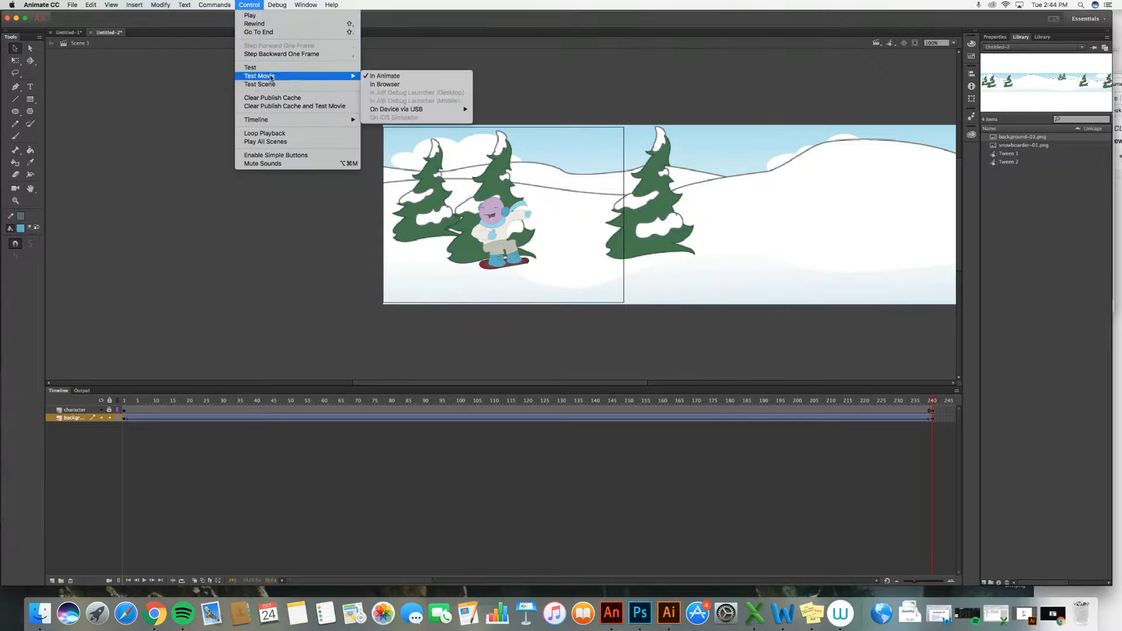
{"action": "left_click", "coordinate": [388, 76]}
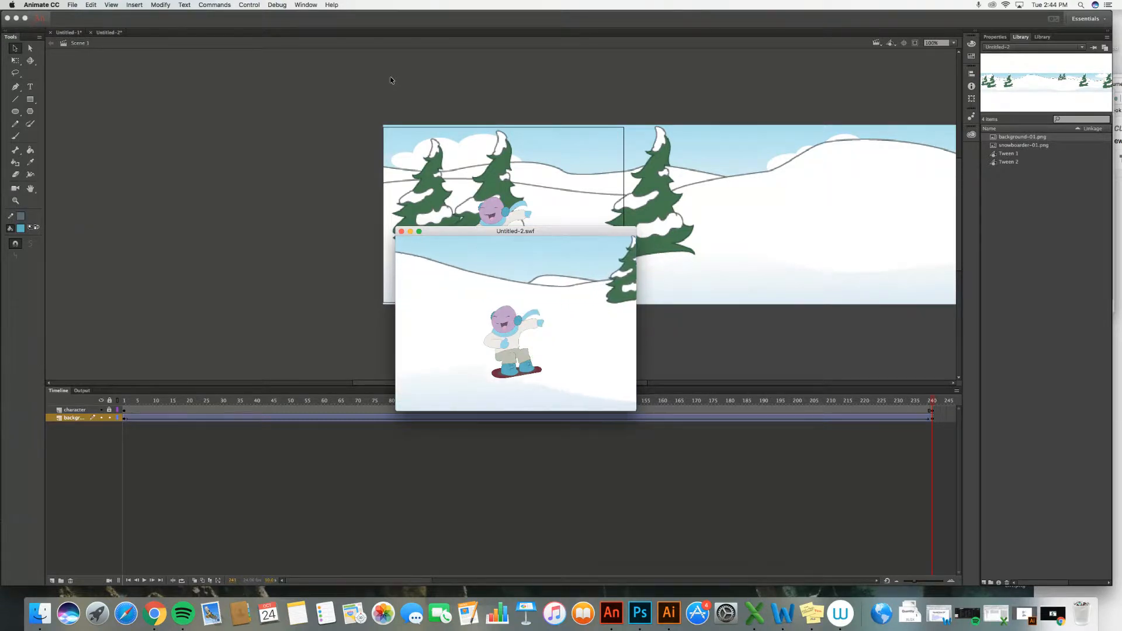
{"action": "left_click", "coordinate": [401, 231]}
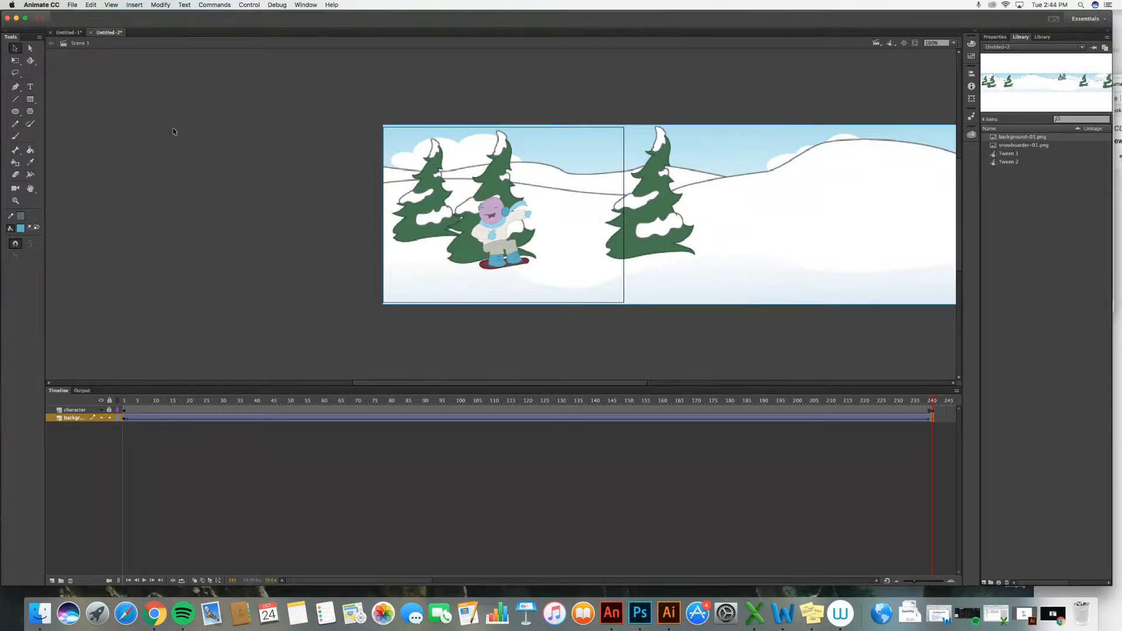
Step: Start an animated GIF export of the animation and set its dithering to Diffusion
{"action": "left_click", "coordinate": [71, 5]}
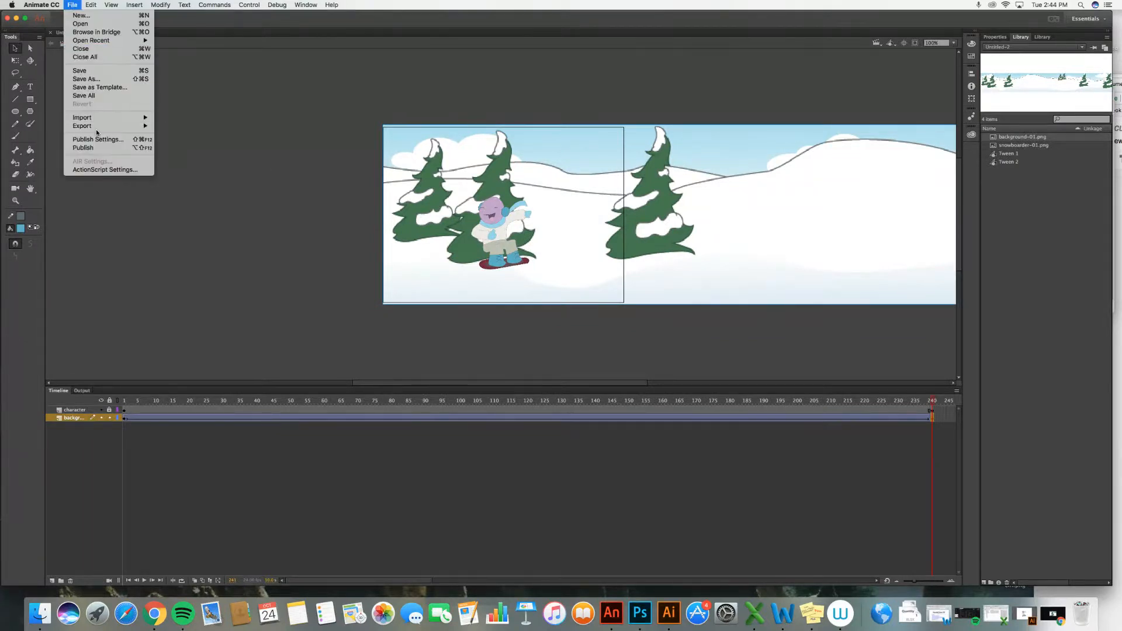
{"action": "mouse_move", "coordinate": [97, 129]}
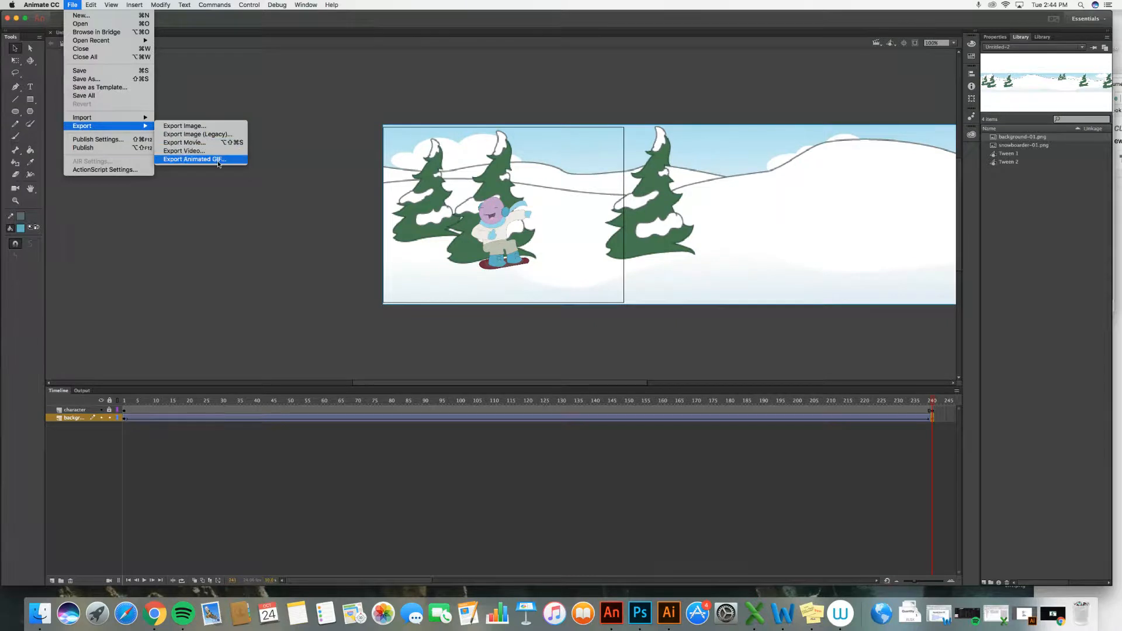
{"action": "left_click", "coordinate": [220, 162]}
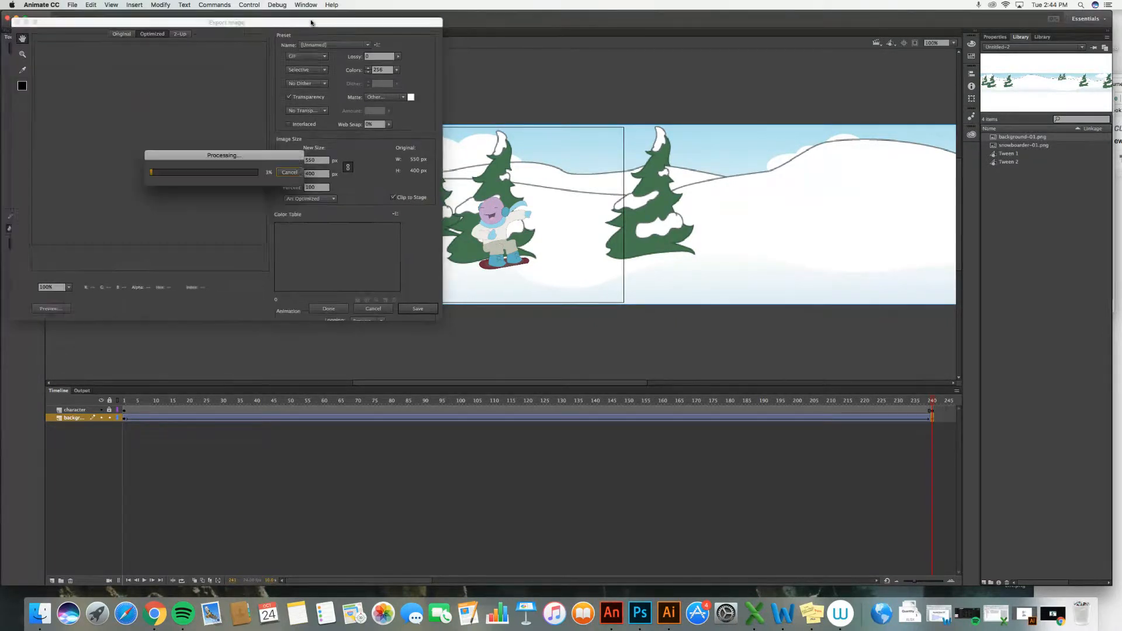
{"action": "left_click_drag", "start_coordinate": [309, 18], "coordinate": [516, 36]}
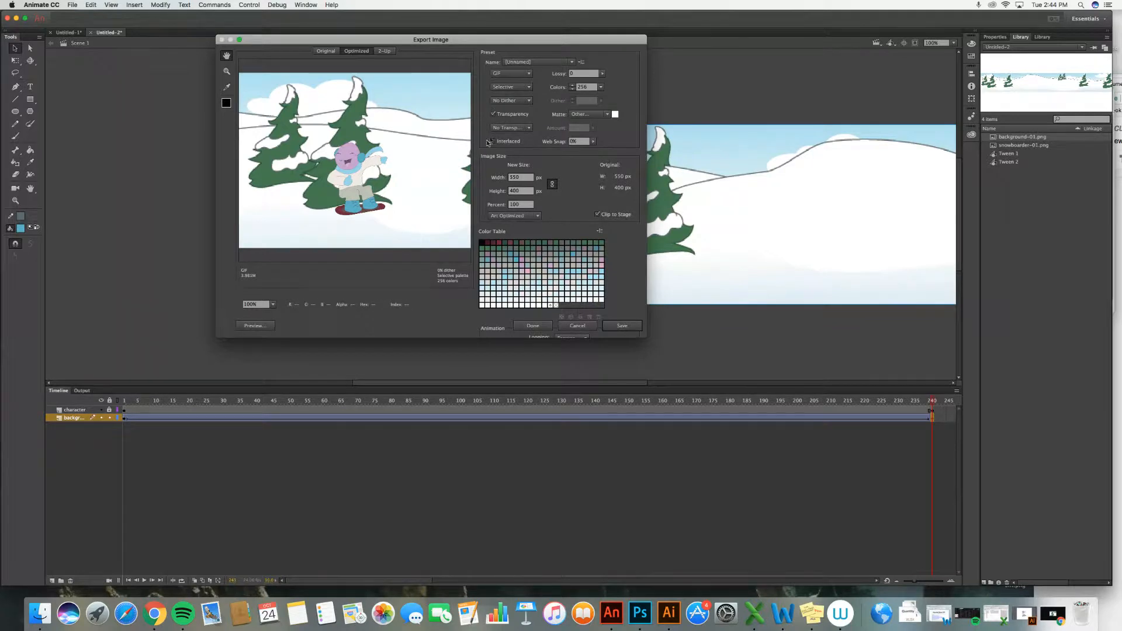
{"action": "left_click", "coordinate": [530, 102]}
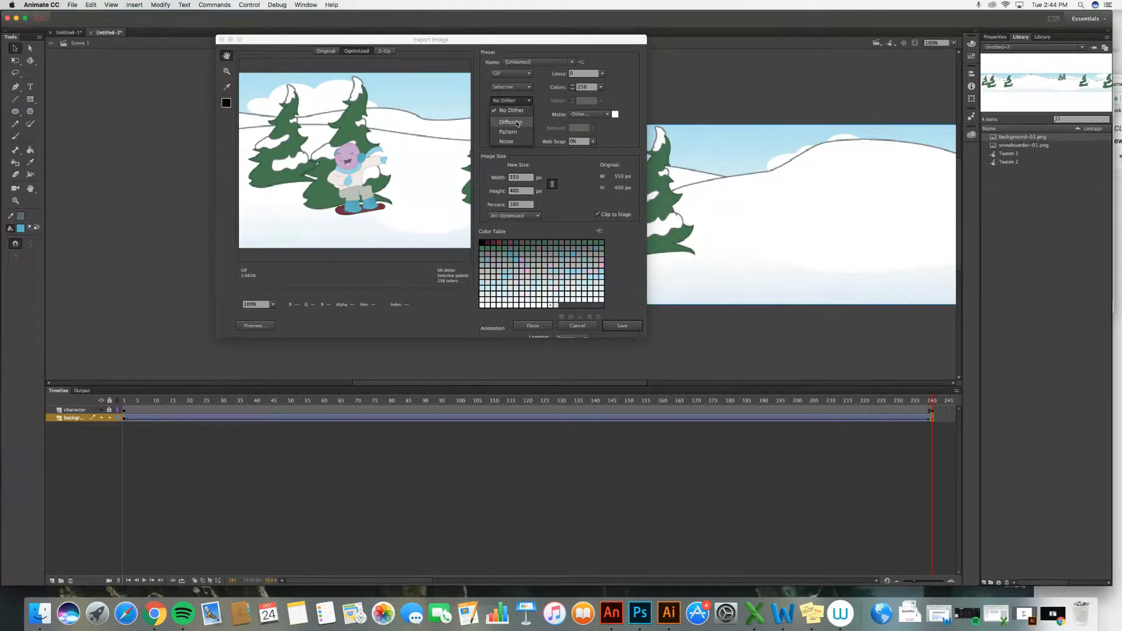
{"action": "left_click", "coordinate": [517, 122]}
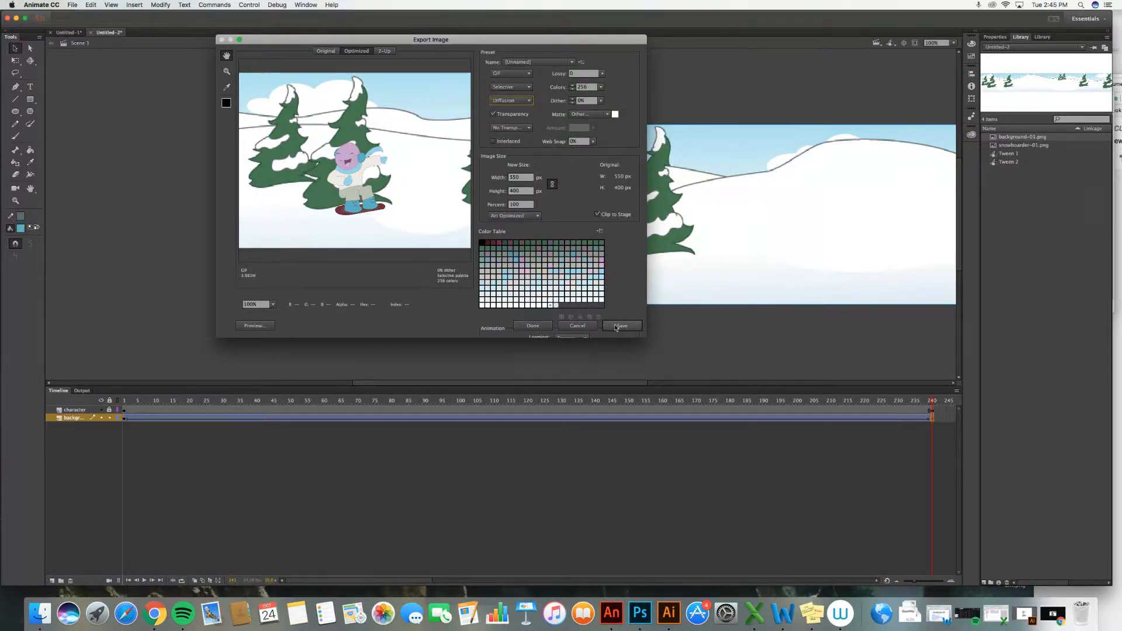
Step: Save the exported animation to the Desktop as a GIF image named snowboard
{"action": "left_click", "coordinate": [616, 326]}
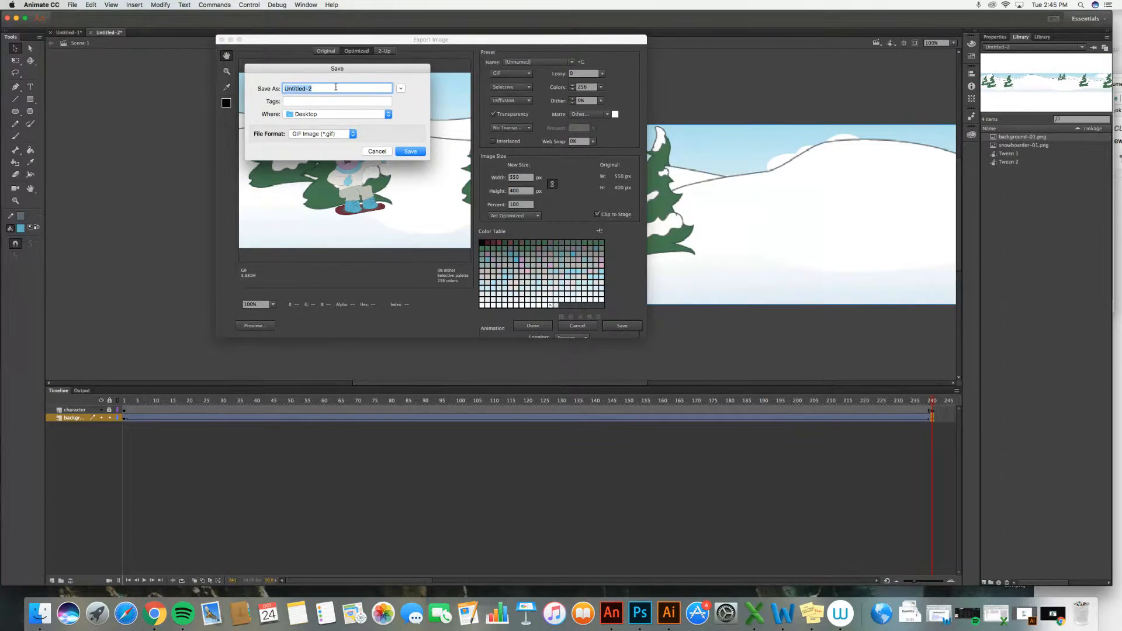
{"action": "type", "text": "snowb"}
{"action": "type", "text": "aord"}
{"action": "left_click", "coordinate": [409, 151]}
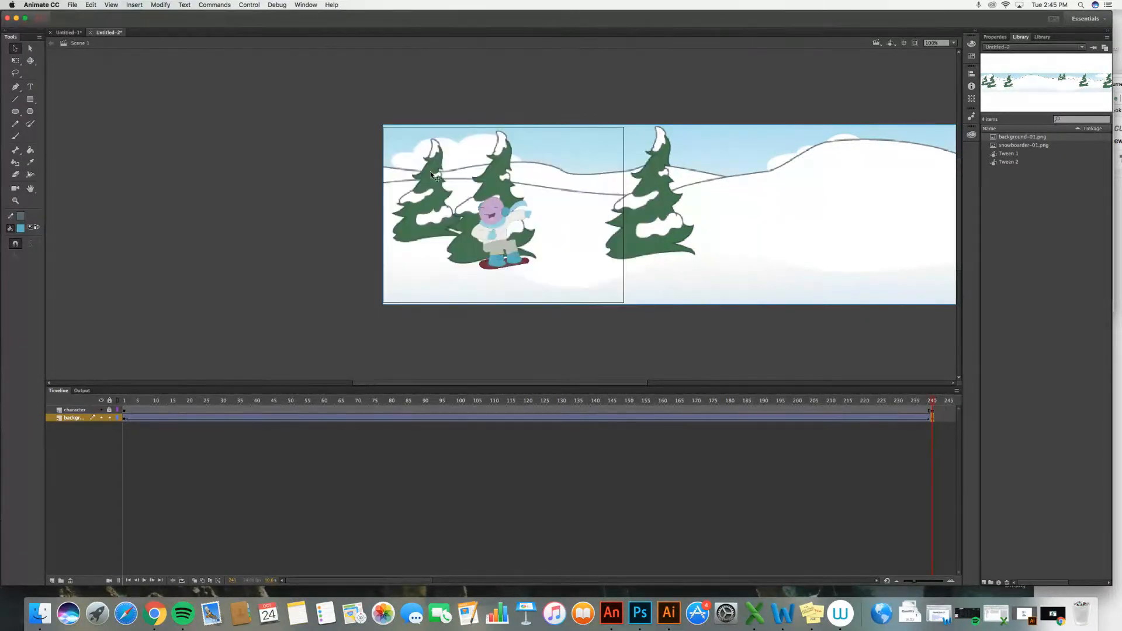
Step: Switch to the desktop, clear the Animation tests window, move SnowboarderScroll.gif to an open area and preview it
{"action": "left_click", "coordinate": [15, 19]}
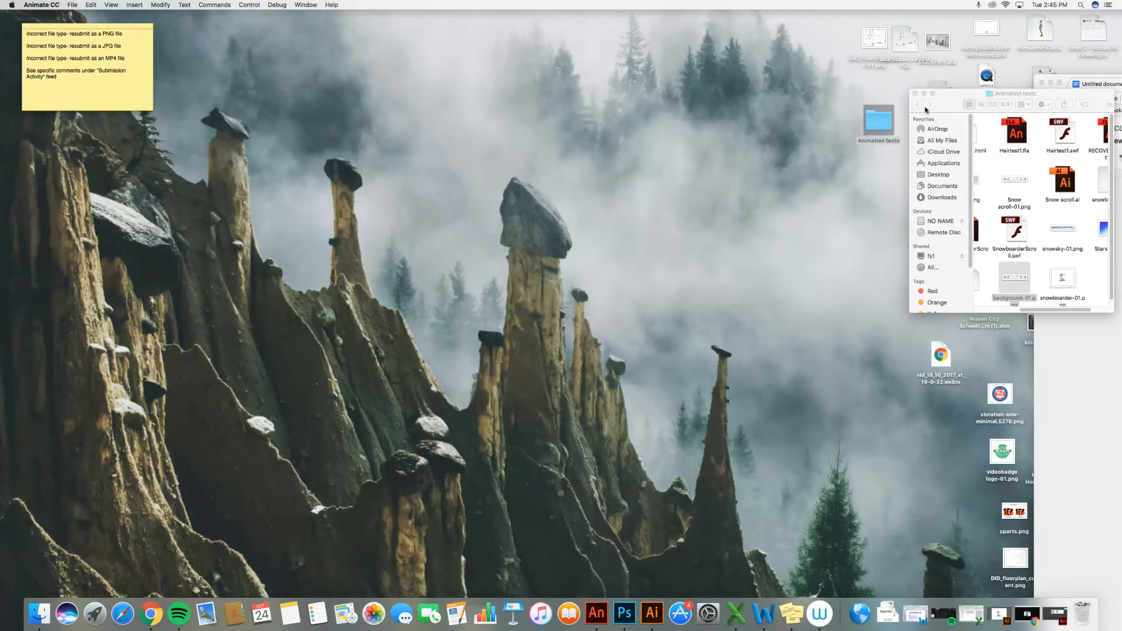
{"action": "left_click", "coordinate": [915, 95]}
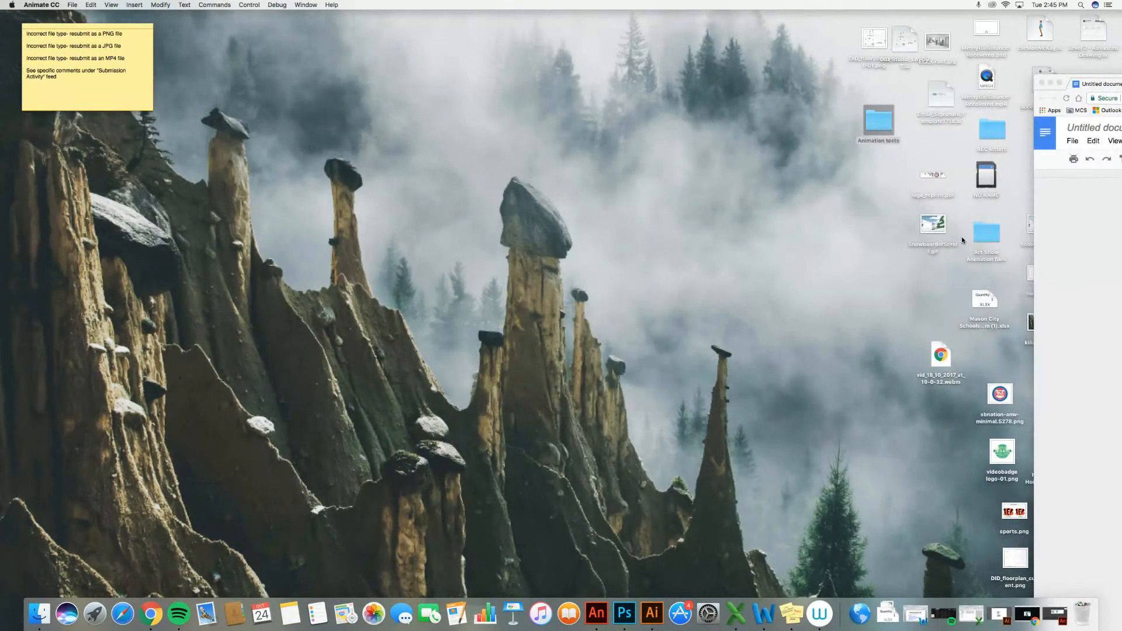
{"action": "left_click_drag", "start_coordinate": [940, 224], "coordinate": [559, 227]}
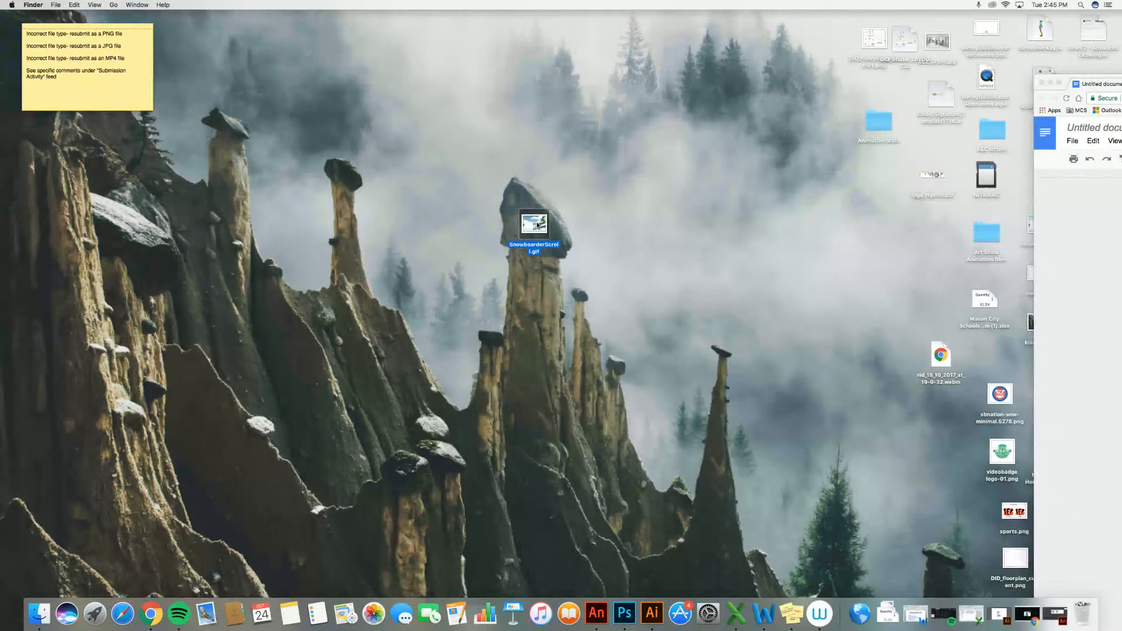
{"action": "key", "text": "space"}
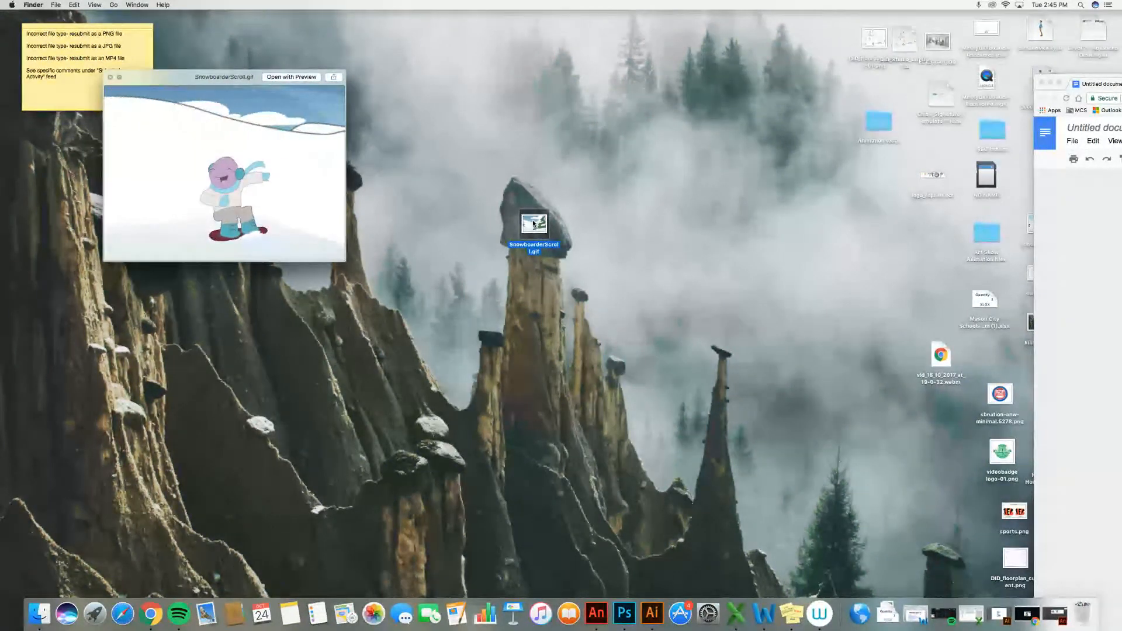
Step: Move the exported snowboard.gif to an open area of the desktop and play it in a quick preview
{"action": "left_click_drag", "start_coordinate": [1032, 218], "coordinate": [794, 242]}
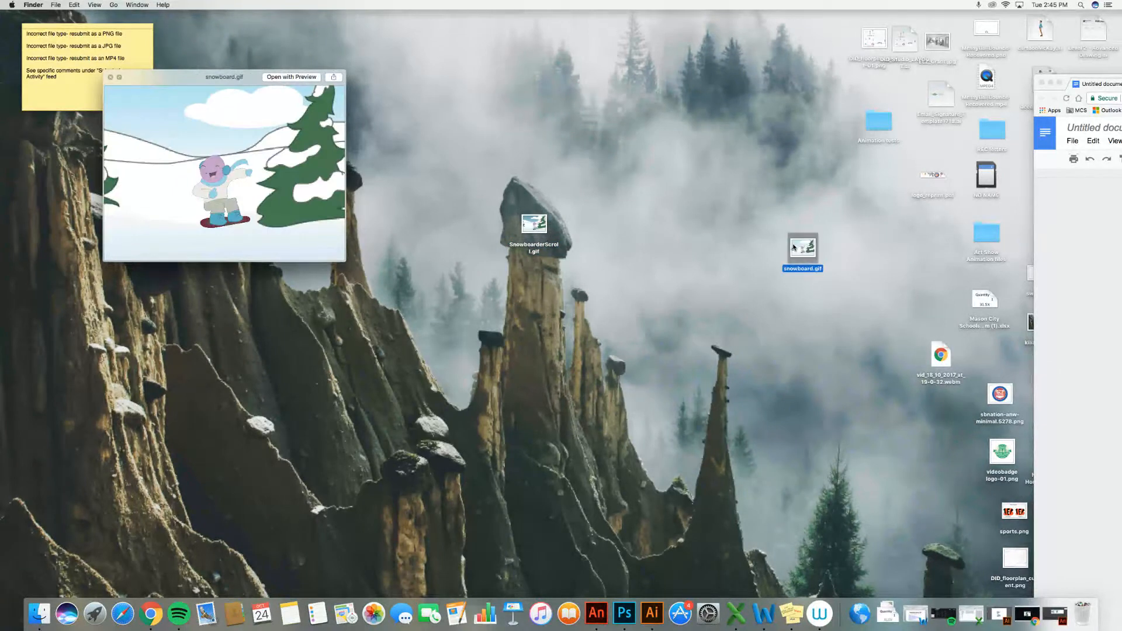
{"action": "left_click", "coordinate": [110, 77]}
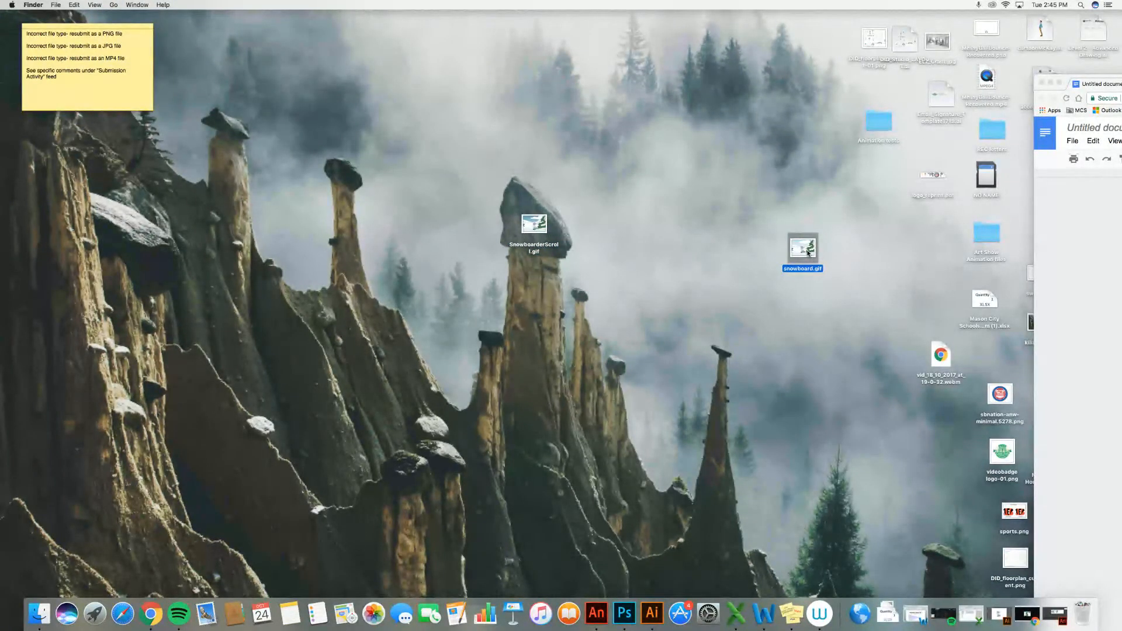
{"action": "key", "text": "space"}
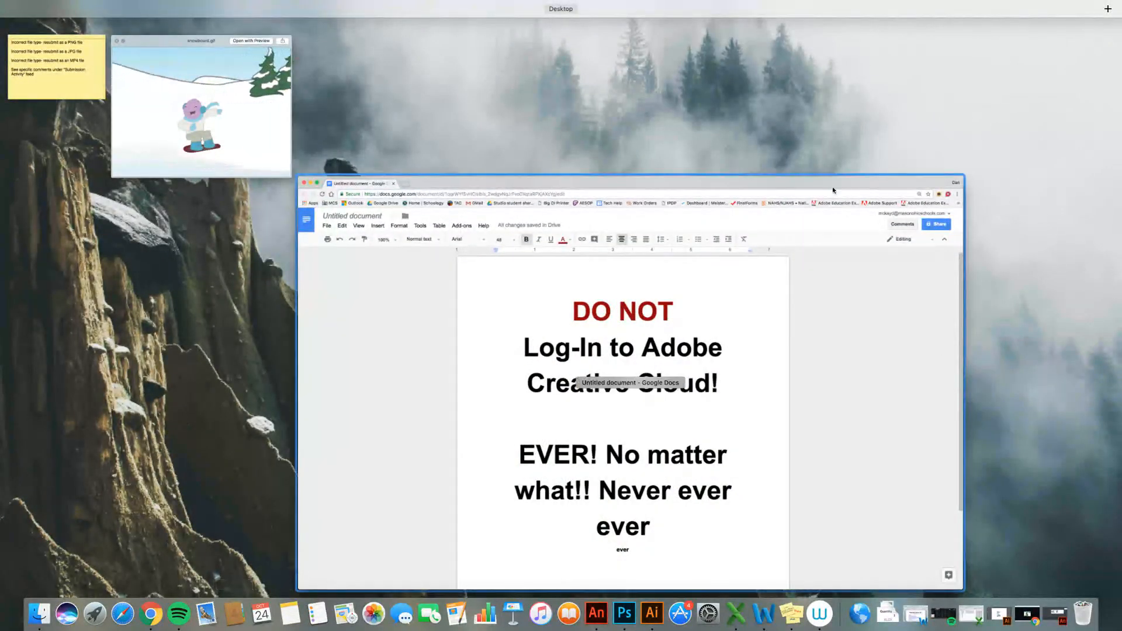
{"action": "left_click", "coordinate": [824, 181]}
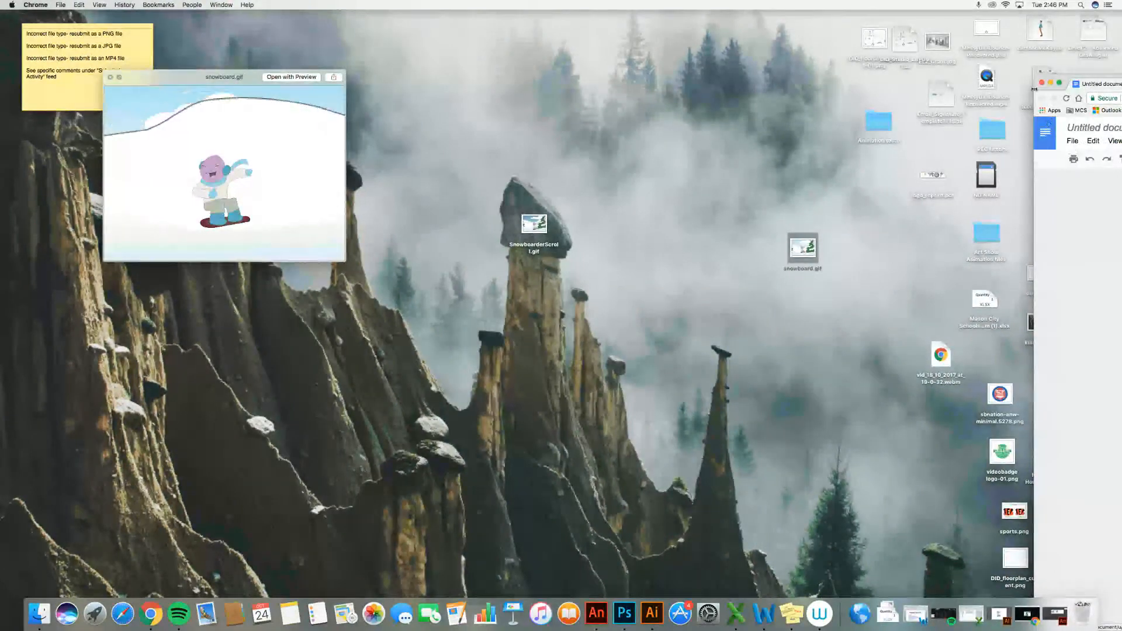
{"action": "left_click", "coordinate": [1058, 82]}
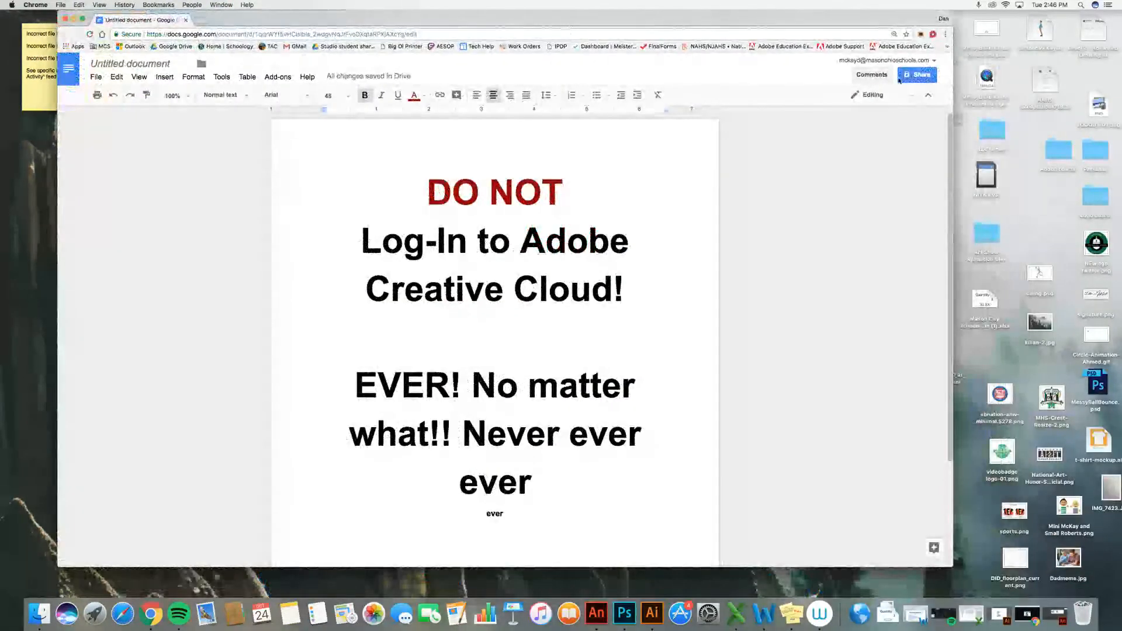
{"action": "left_click", "coordinate": [933, 34]}
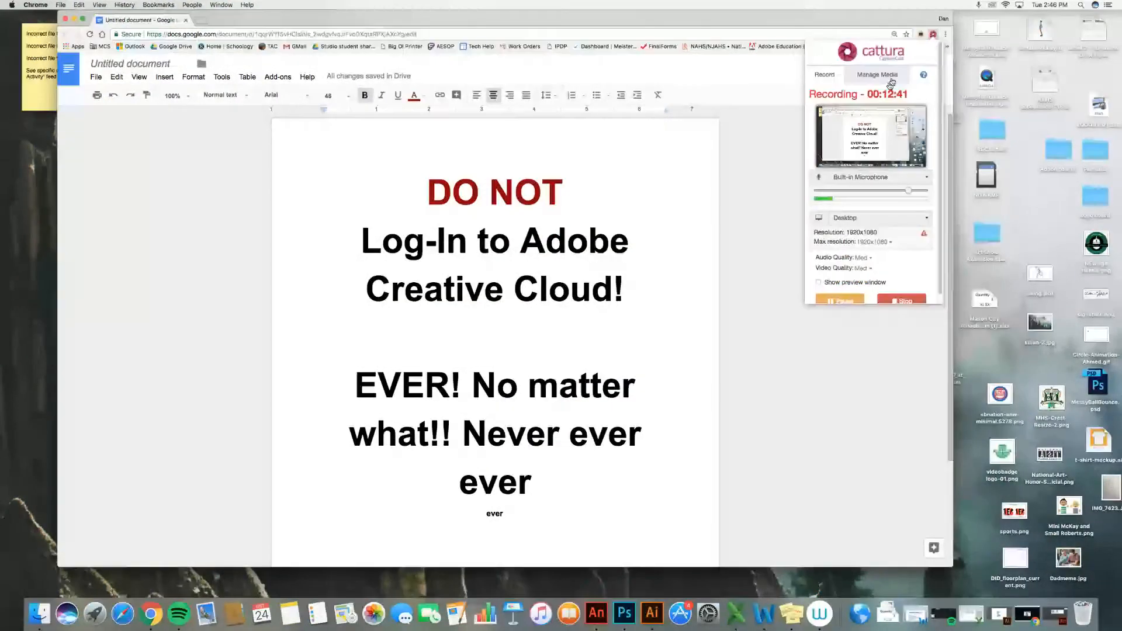